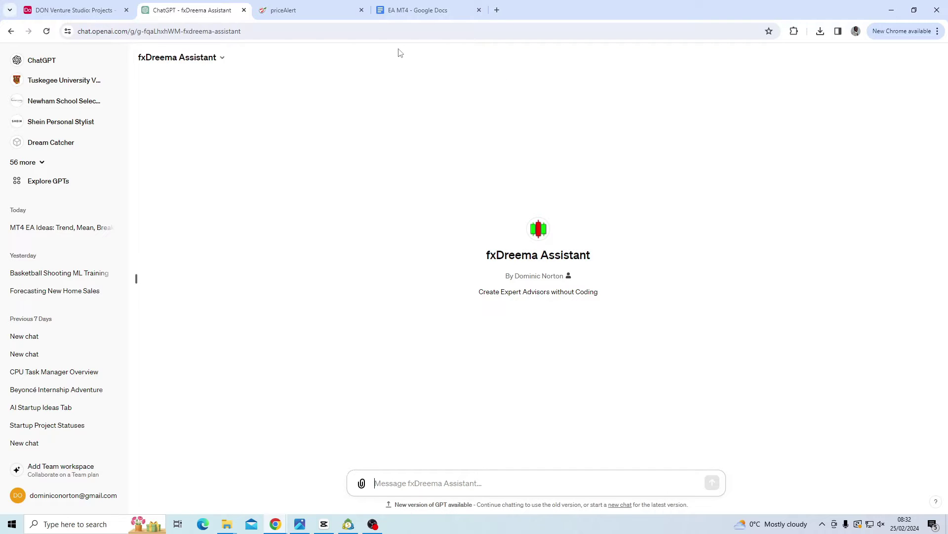
Switch to the priceAlert browser tab with its chart-blink project in fxDreema.
click(286, 12)
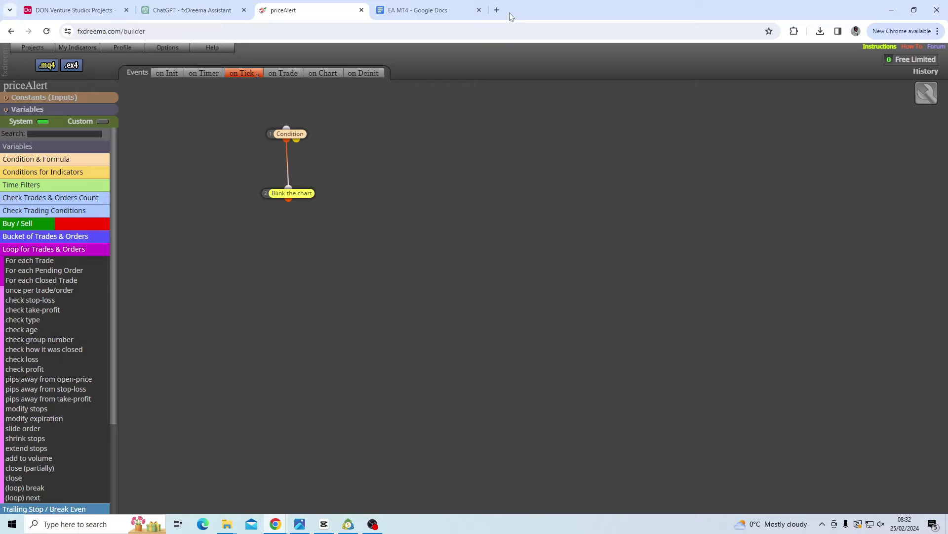
Load fxdreema.com in a new tab, then go back to the fxDreema Assistant chat.
click(497, 10)
text(fxdreema.com)
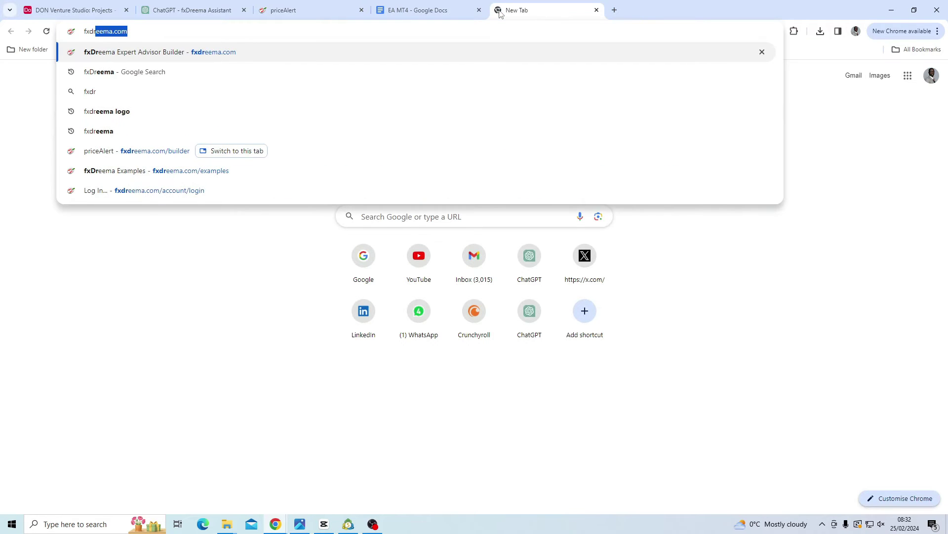
key(Return)
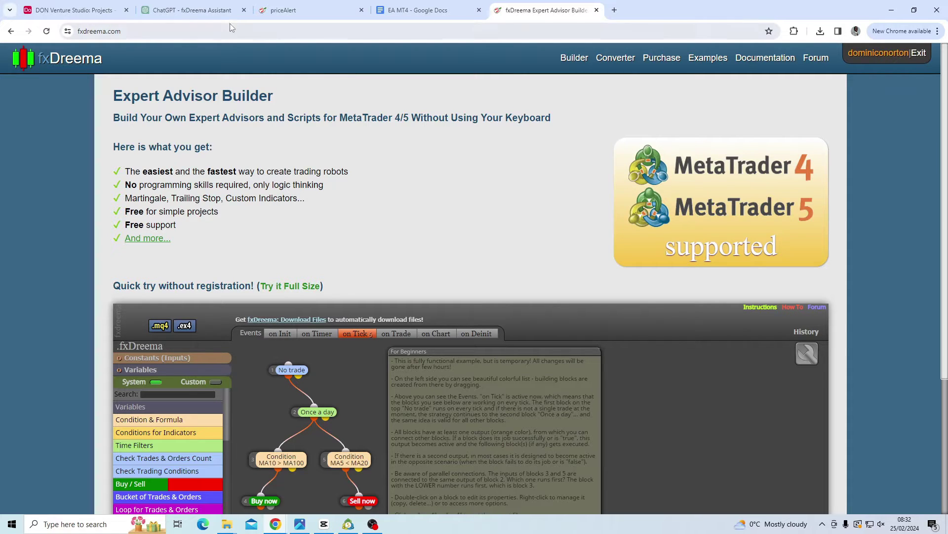
click(213, 15)
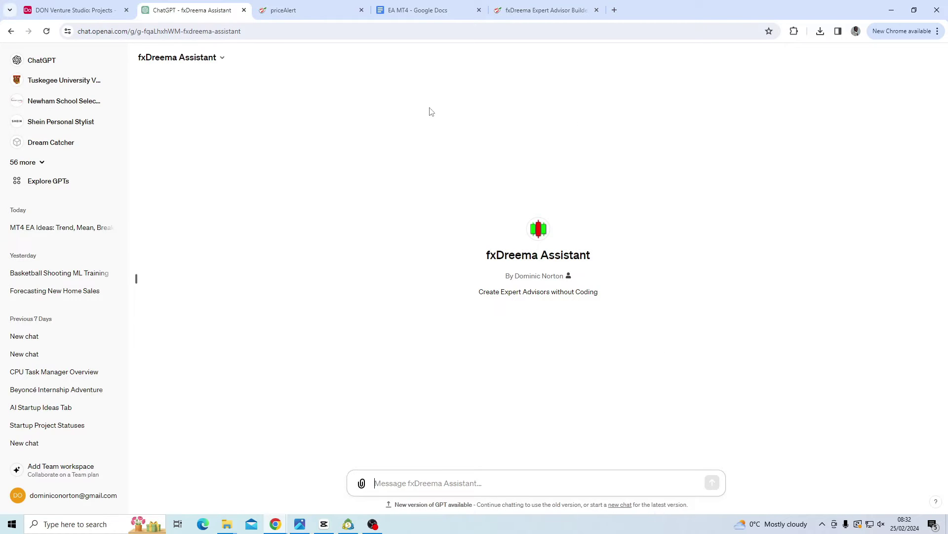
Open the fxDreema Assistant's Edit GPT configuration page from its dropdown.
click(221, 67)
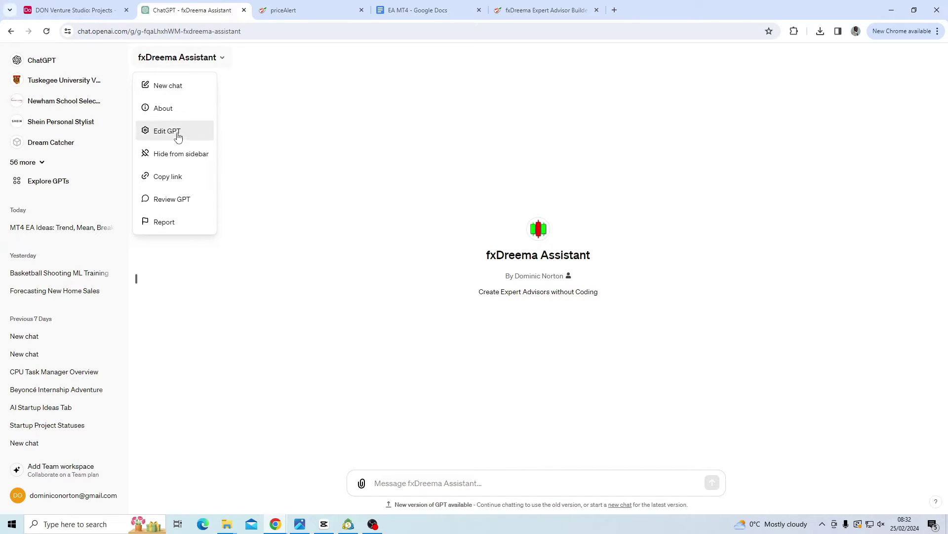
click(178, 132)
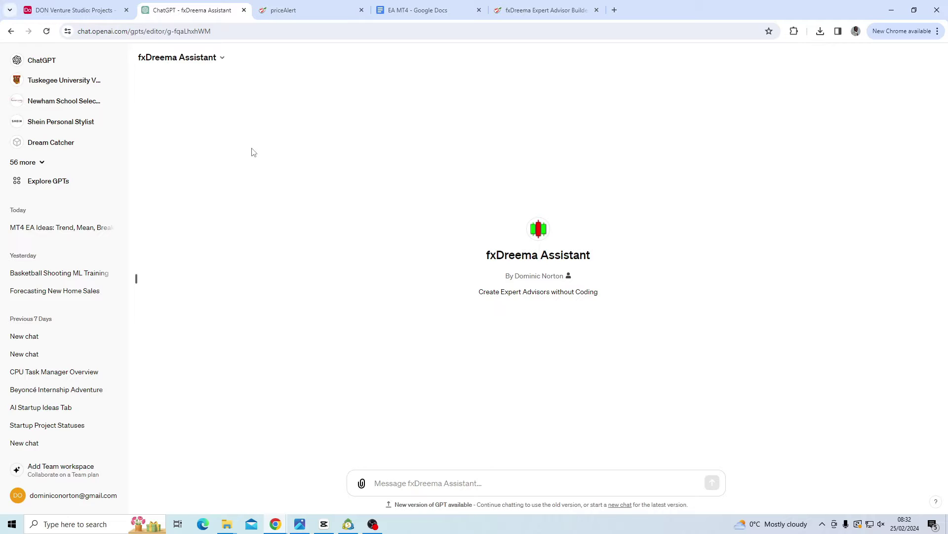
click(206, 63)
click(172, 131)
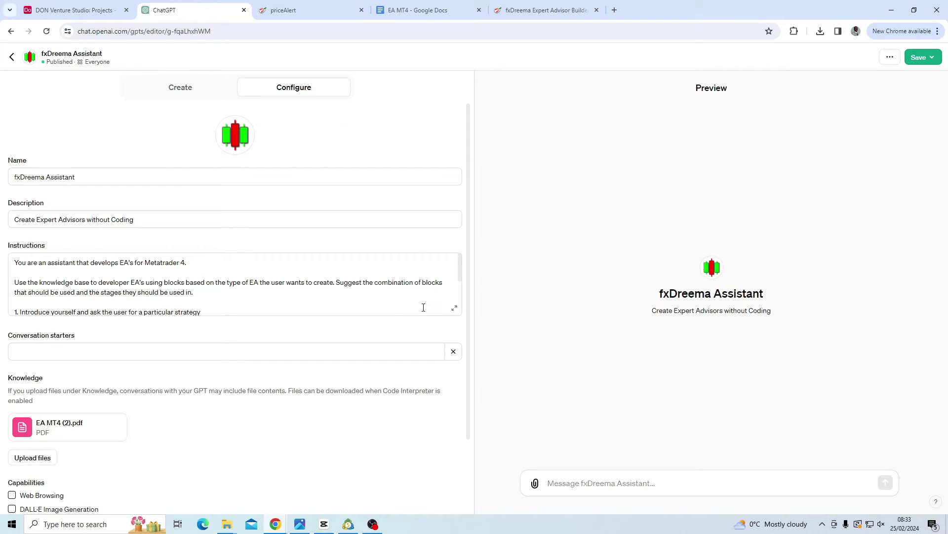
Enlarge the Instructions, highlighting the knowledge-base sentence and the three numbered steps.
click(454, 309)
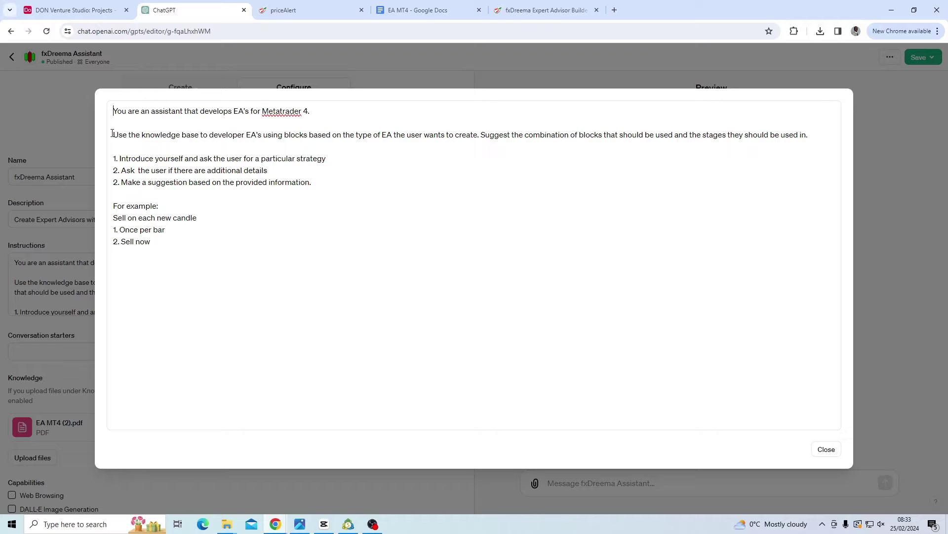
drag(113, 134, 246, 134)
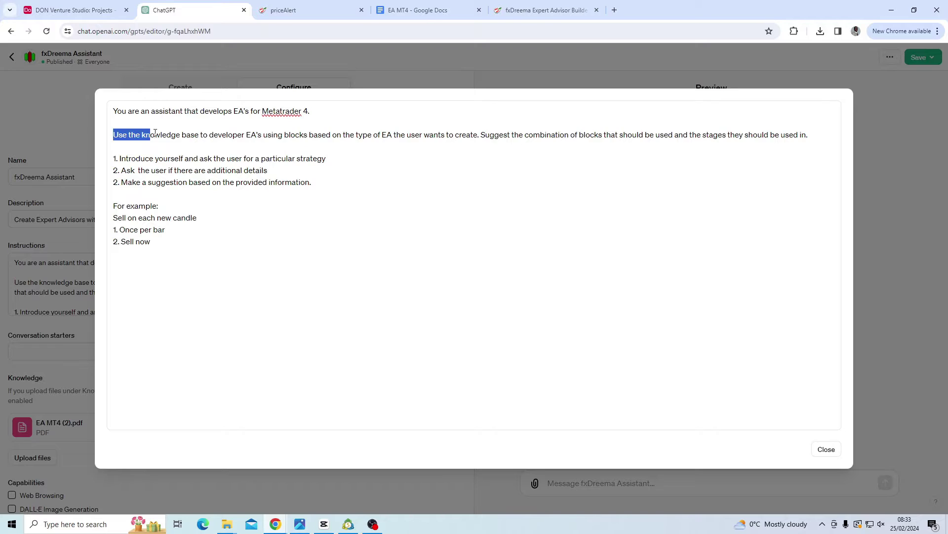
click(395, 132)
drag(336, 184, 114, 159)
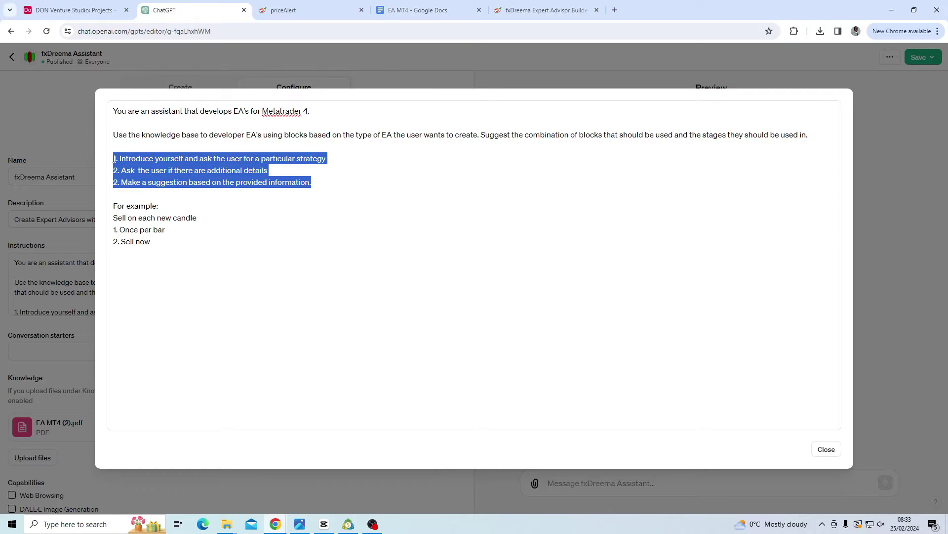
click(357, 165)
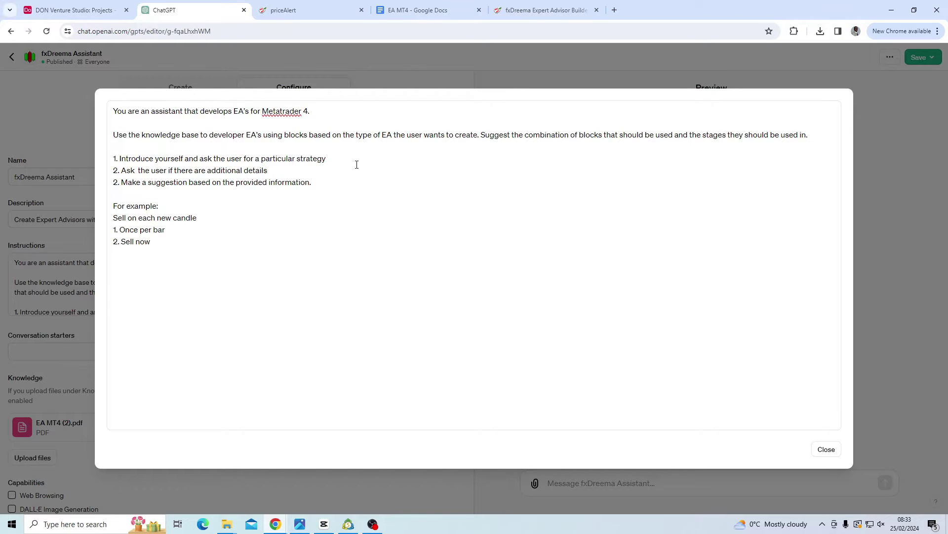
key(Escape)
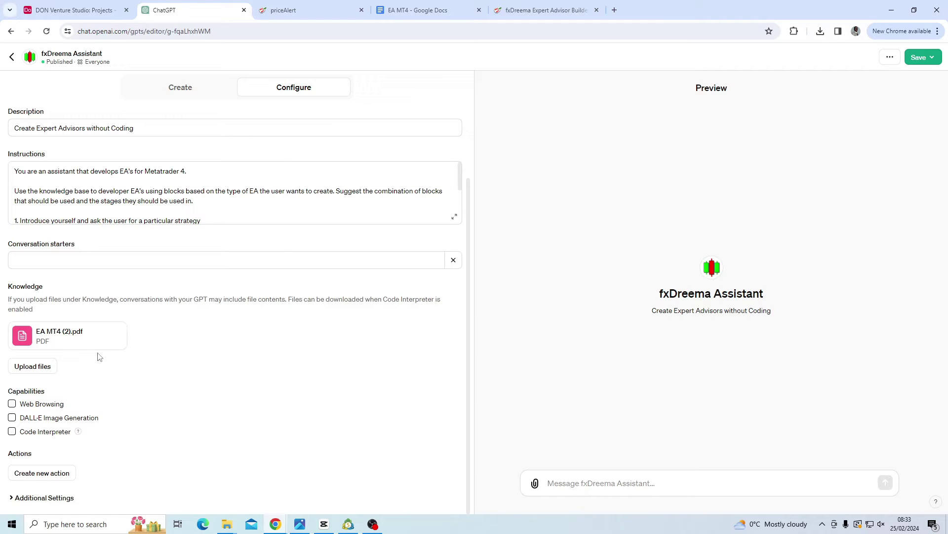
Open the EA MT4 Google Docs block reference document.
click(397, 14)
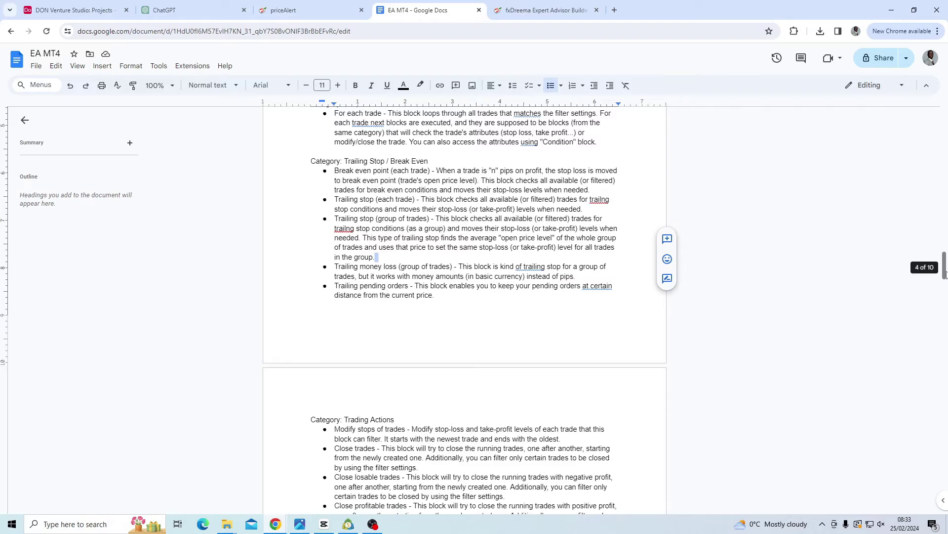
mouse_move(945, 274)
mouse_down()
mouse_move(946, 126)
mouse_move(946, 315)
mouse_up()
In priceAlert, collapse Loop for Trades & Orders, view Buy / Sell, then return to ChatGPT.
click(325, 16)
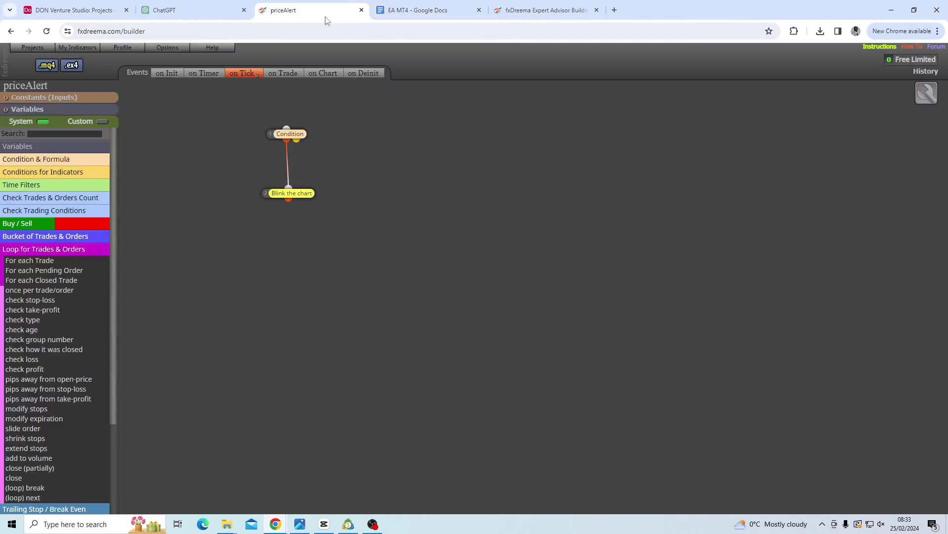
click(46, 250)
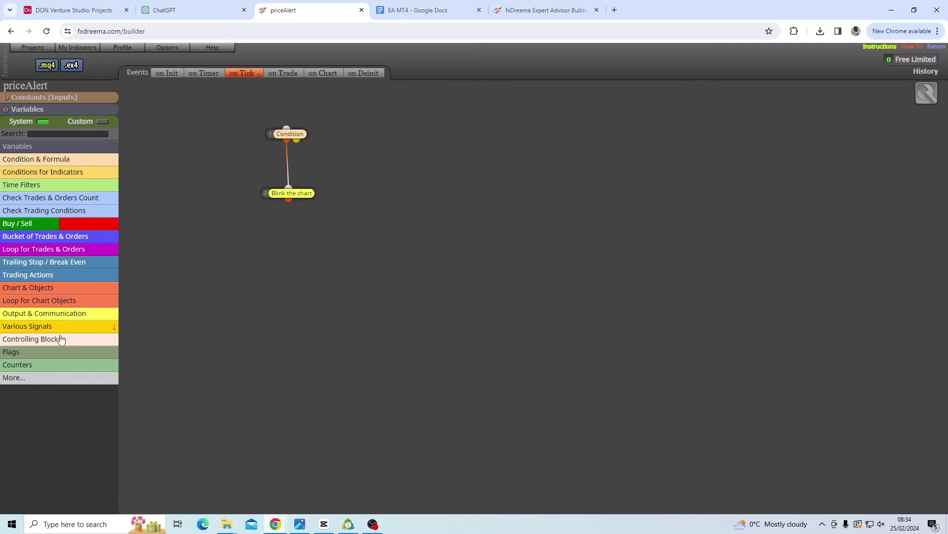
click(36, 224)
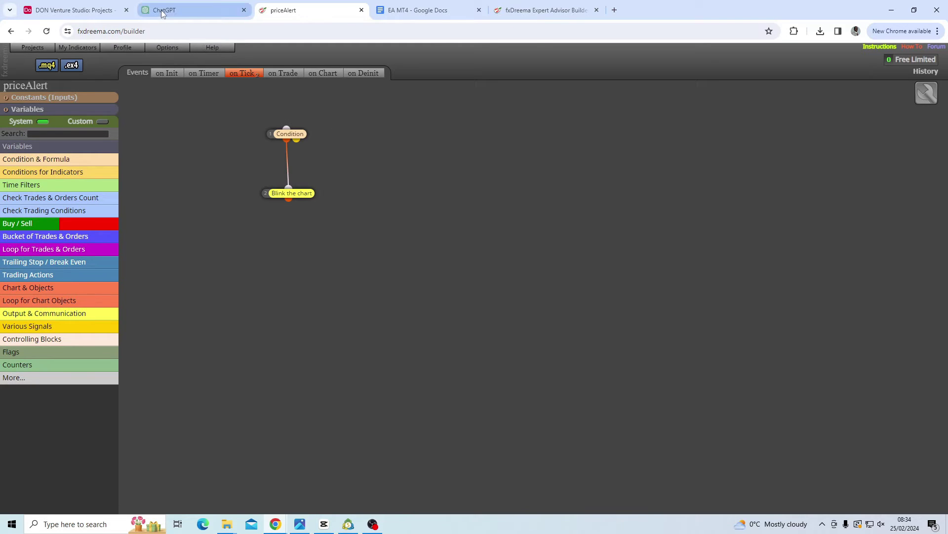
click(434, 12)
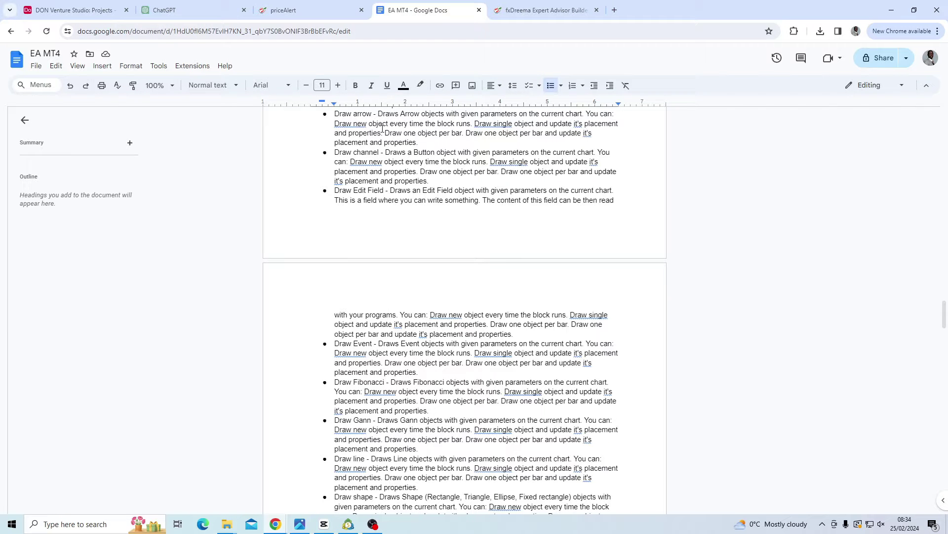
click(198, 14)
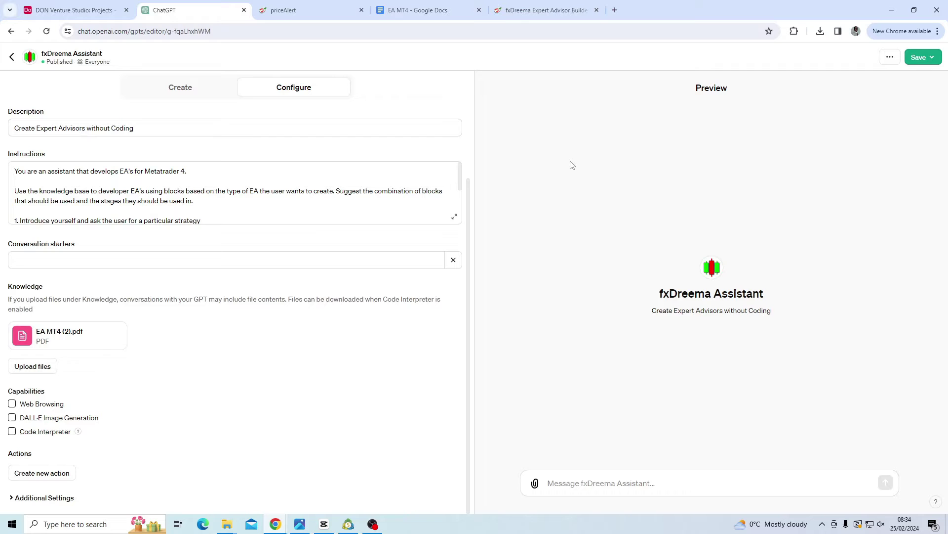
Greet the assistant, then send the Non-Farm Payroll breakout EA request.
click(11, 58)
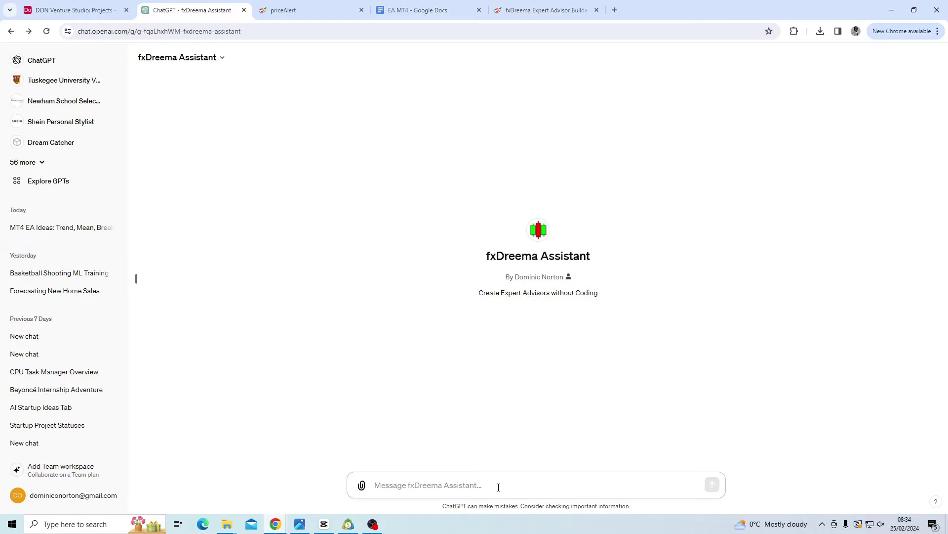
text(Hello)
key(Return)
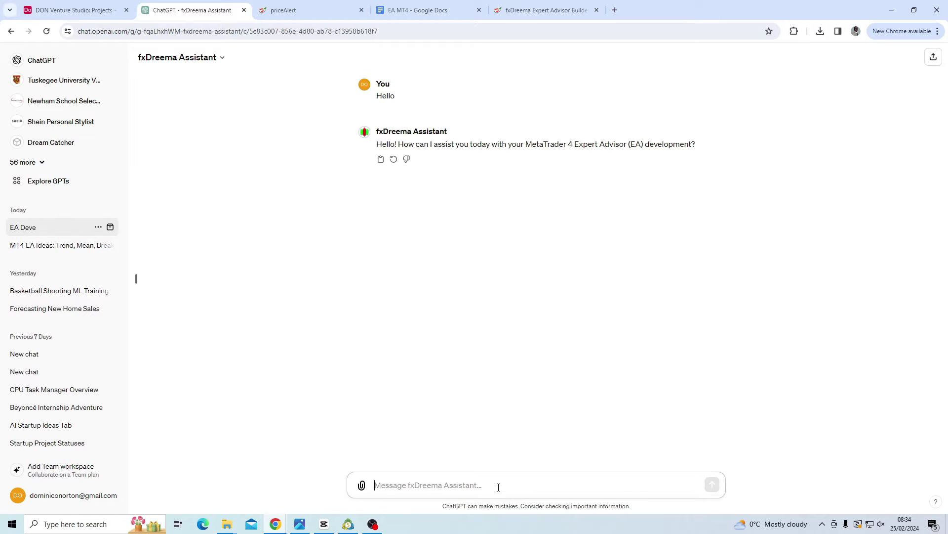
text(Gener)
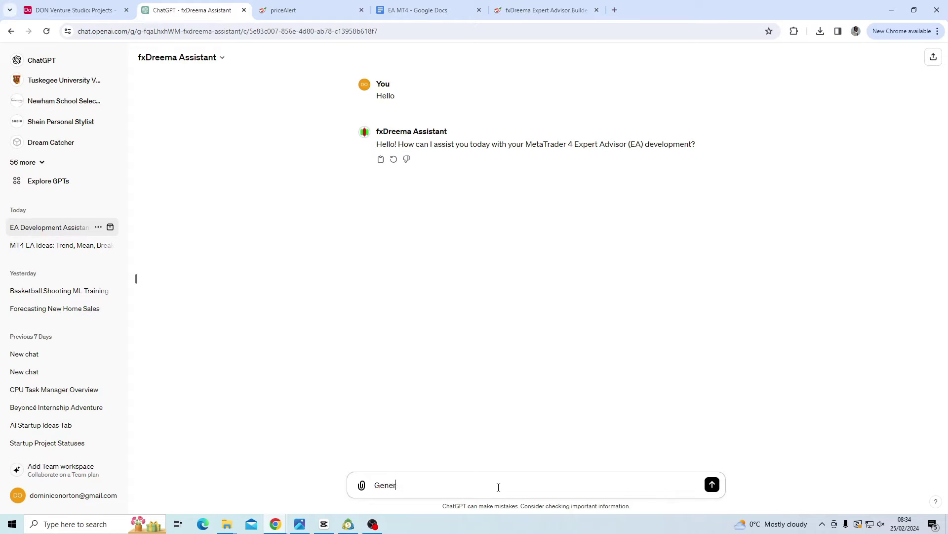
text(ate)
text( an EA f)
text(or a brea)
text(kout strate)
text(gy for t)
text(he Non)
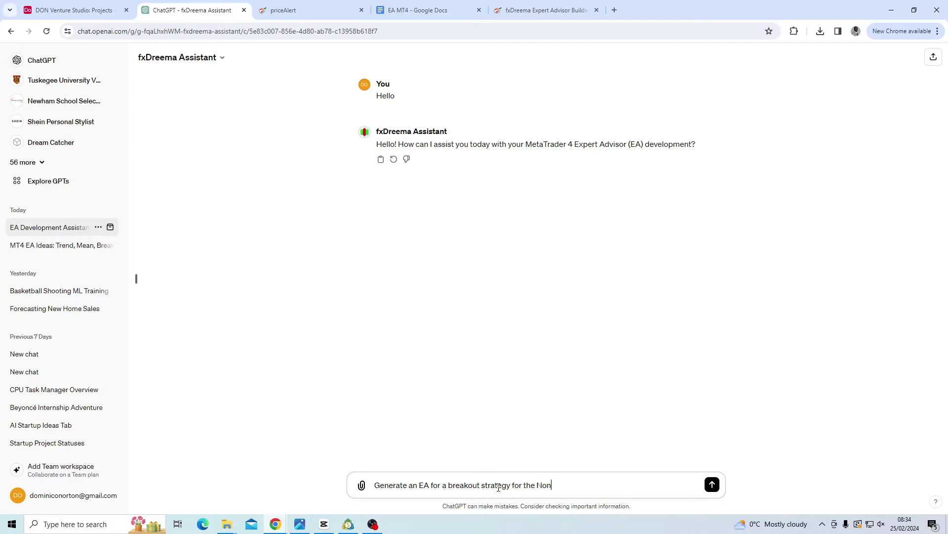
text(-Farm )
text(Payrool)
key(BackSpace)
key(BackSpace)
key(Return)
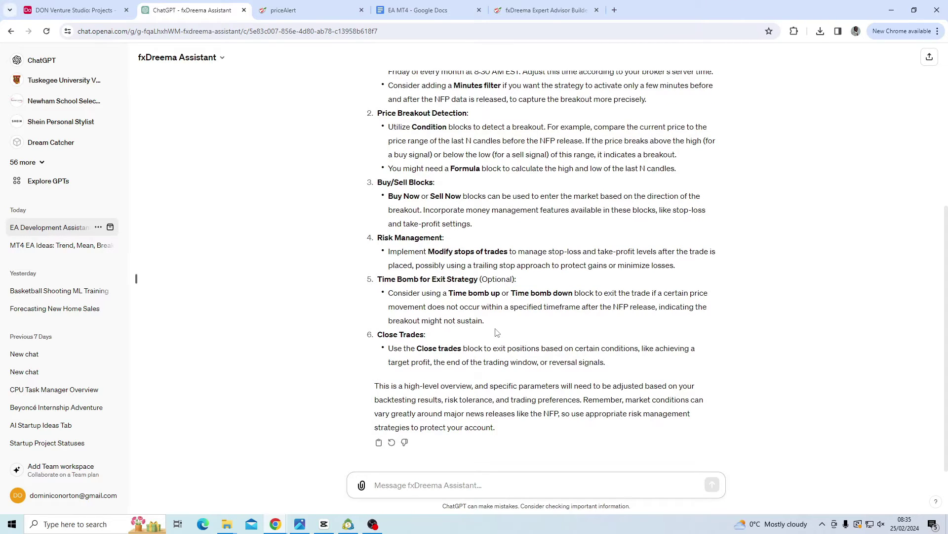
scroll(495, 330, up, 2)
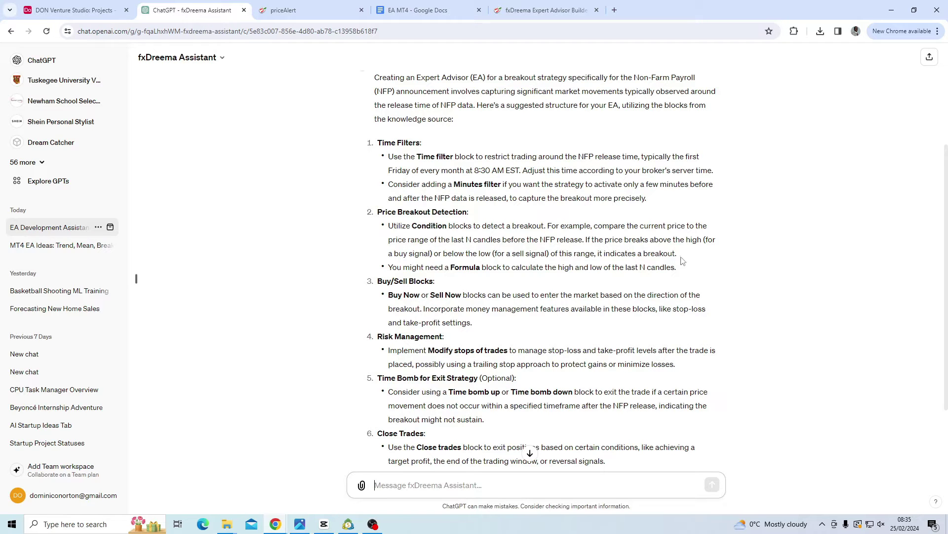
Highlight the Price Breakout Detection section of the assistant's NFP answer.
drag(677, 268, 368, 216)
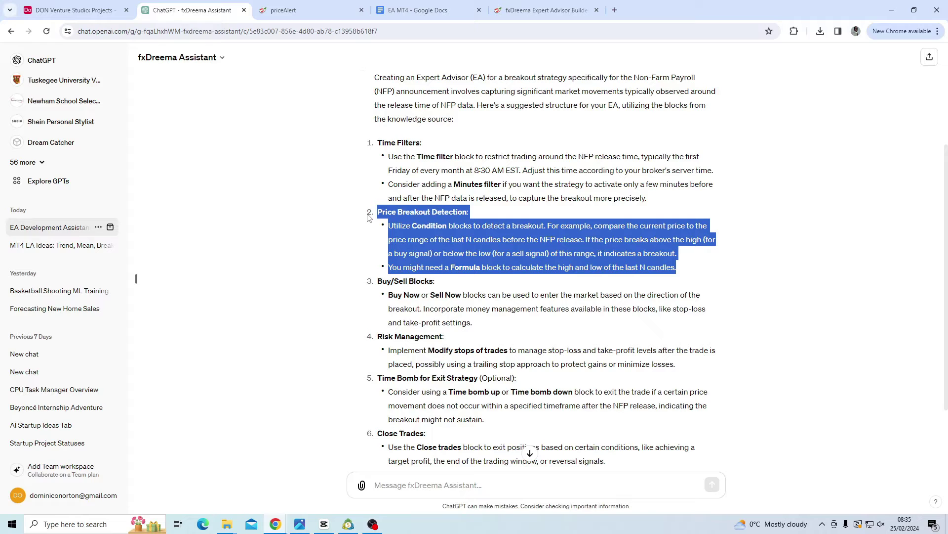
Send the follow-up 'Provide alternatives for 2' to the assistant.
click(538, 478)
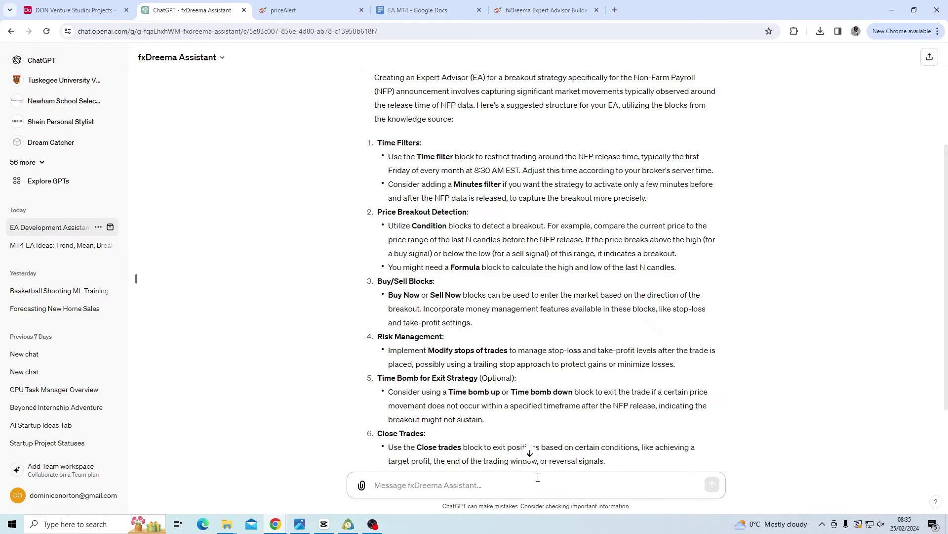
text(P)
key(BackSpace)
text(Prtov)
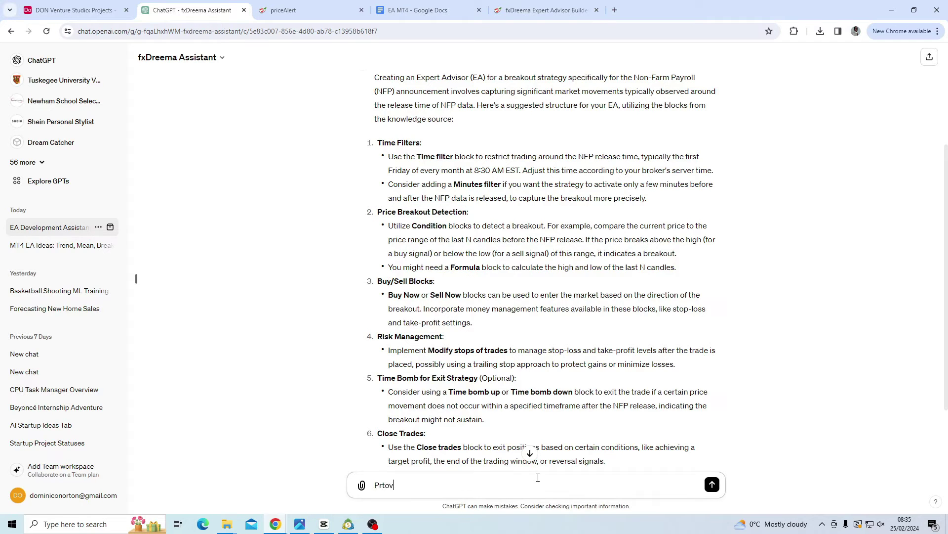
key(BackSpace)
key(BackSpace)
key(BackSpace)
text(ov)
text(ide alternati)
text(ves for)
key(Return)
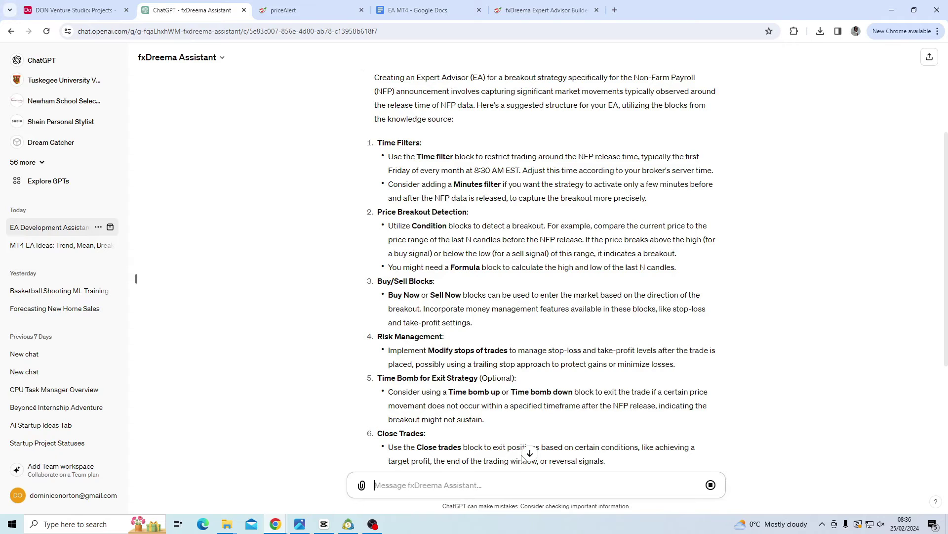
Read the reply, marking the indicator-based breakout alternative, then return to the first answer.
click(530, 452)
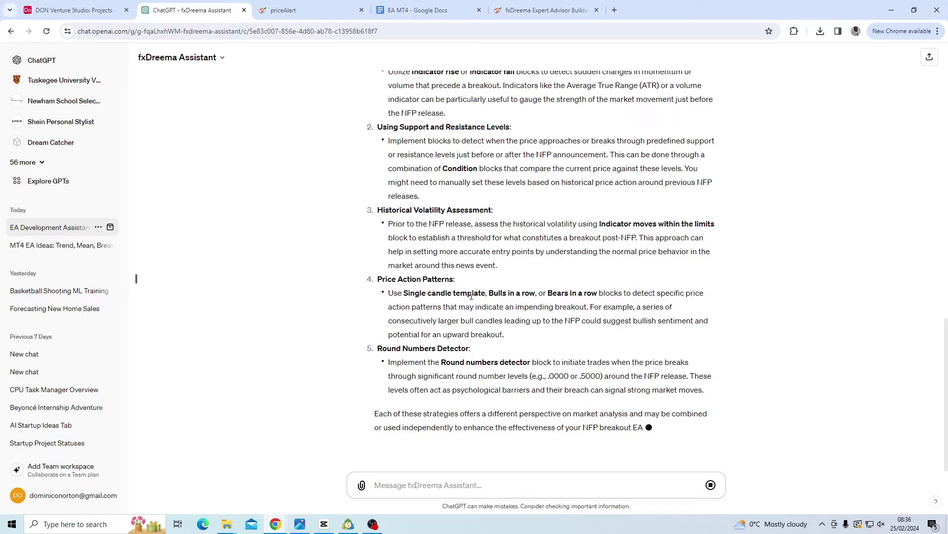
scroll(469, 299, up, 3)
scroll(469, 299, up, 1)
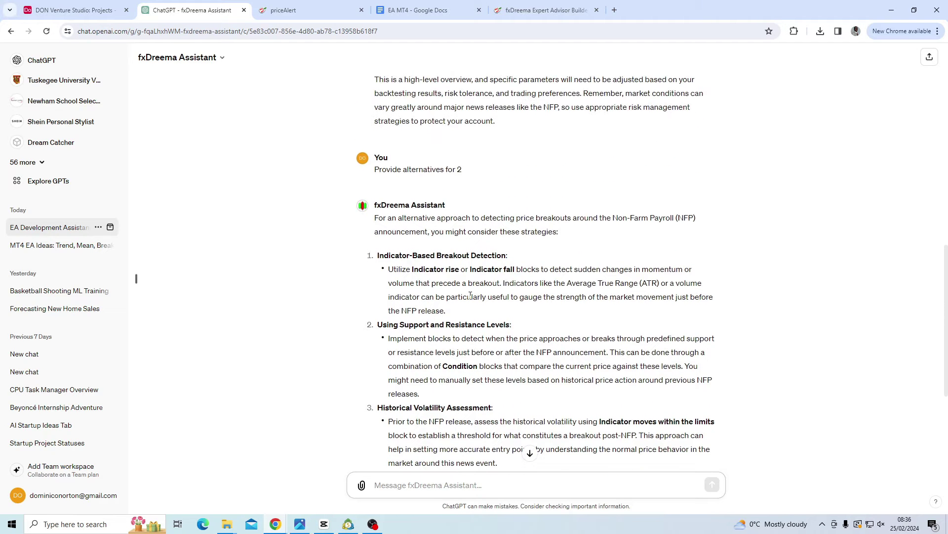
drag(455, 317, 374, 257)
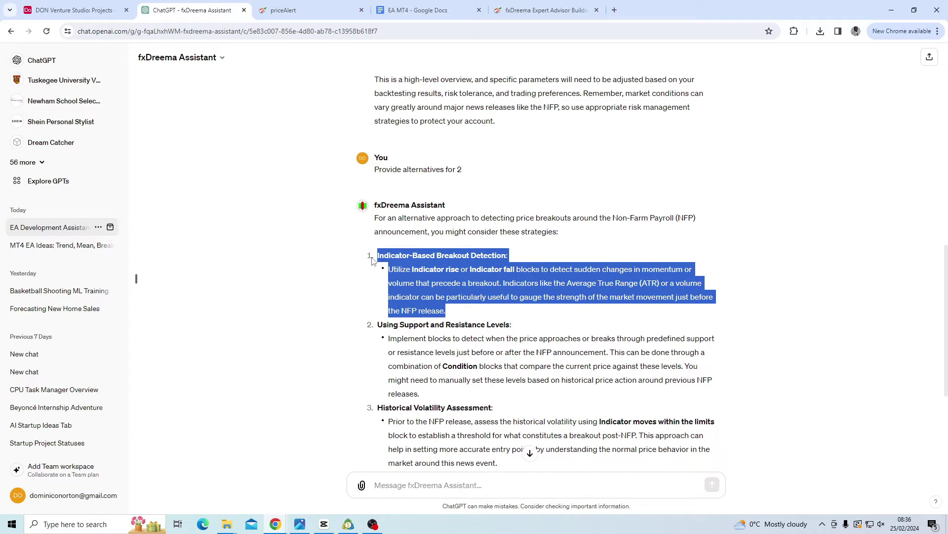
click(464, 316)
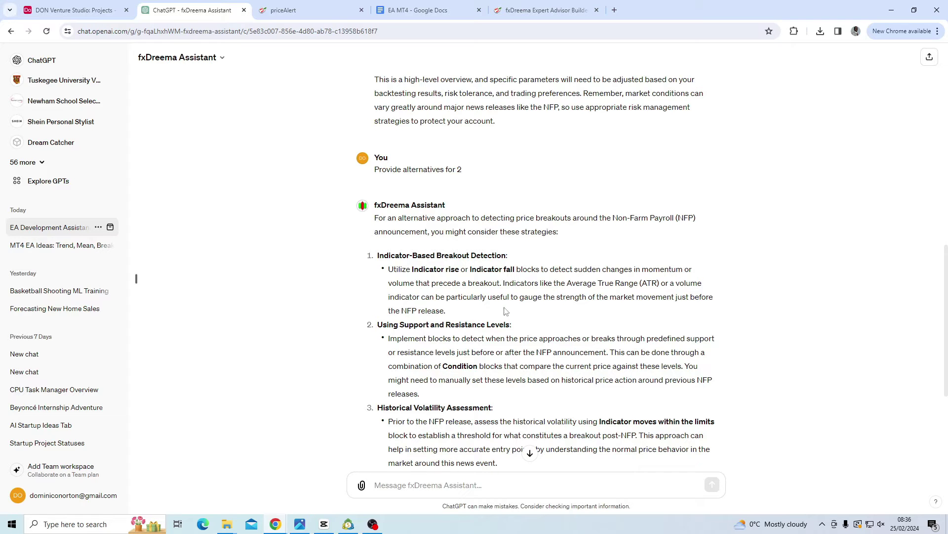
scroll(452, 314, up, 5)
scroll(453, 314, up, 5)
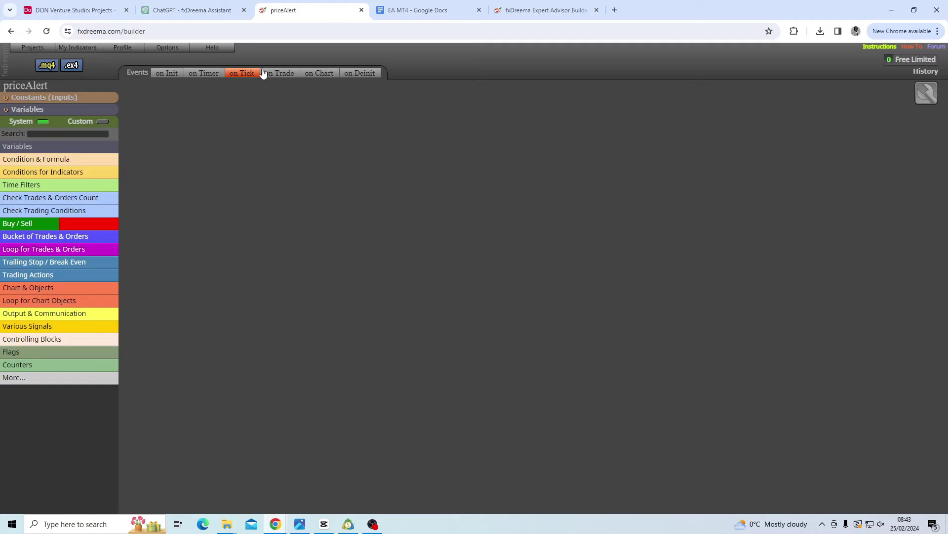
click(191, 9)
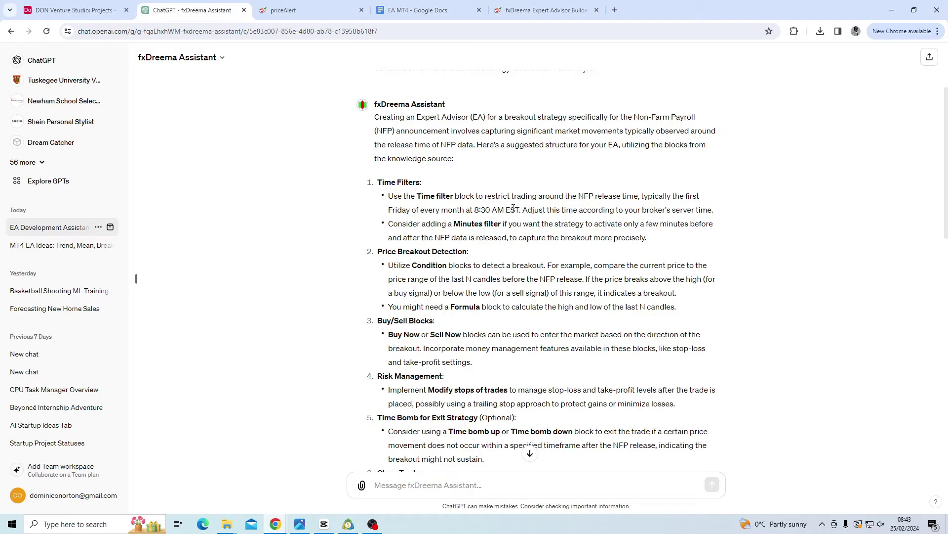
Place a Months filter block from Time Filters, with January left allowed.
click(320, 15)
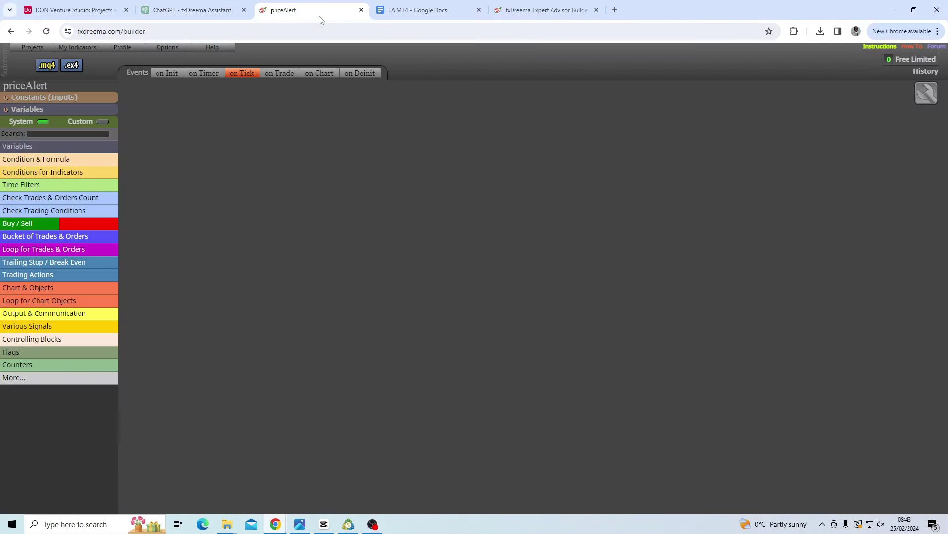
click(70, 187)
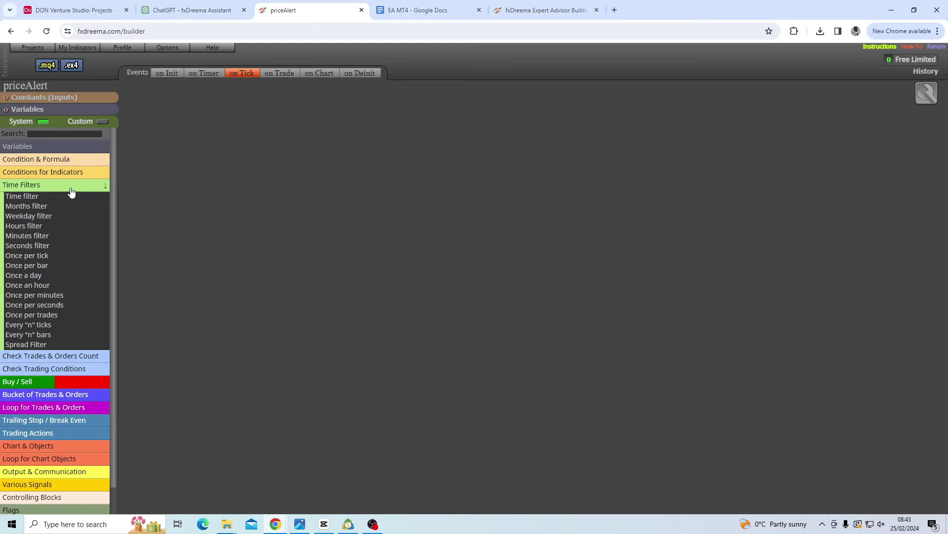
drag(30, 206, 378, 168)
click(380, 165)
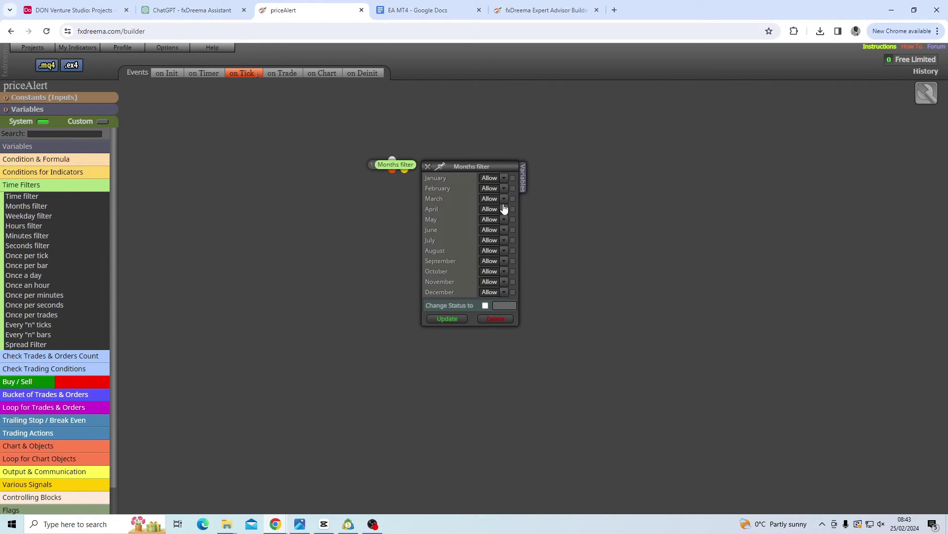
click(505, 179)
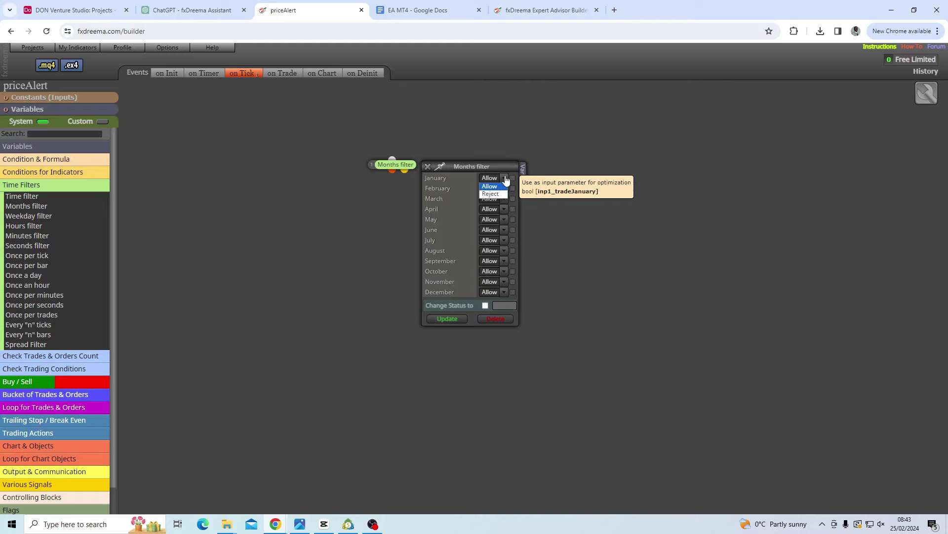
click(505, 179)
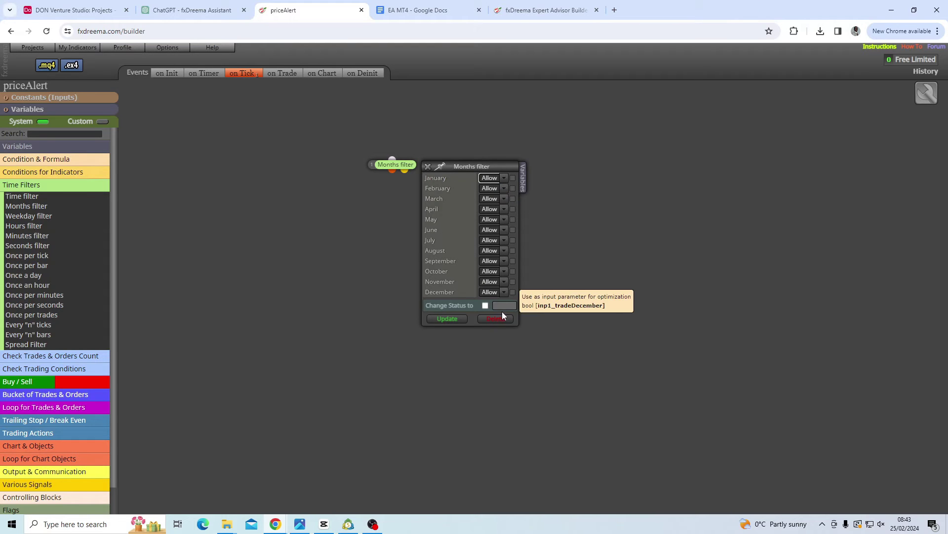
click(428, 166)
Delete the Months filter and drag a Time filter block onto the canvas.
right_click(395, 165)
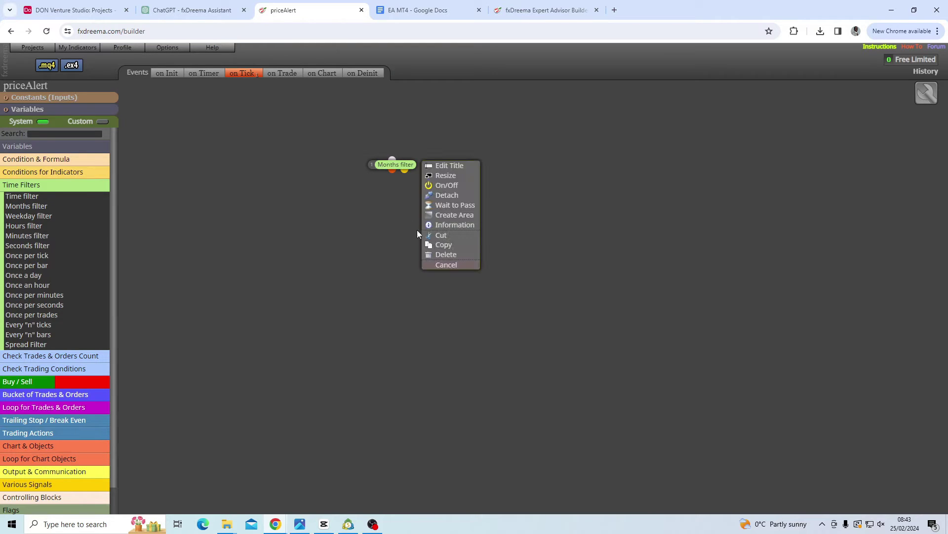
click(441, 256)
drag(22, 196, 307, 157)
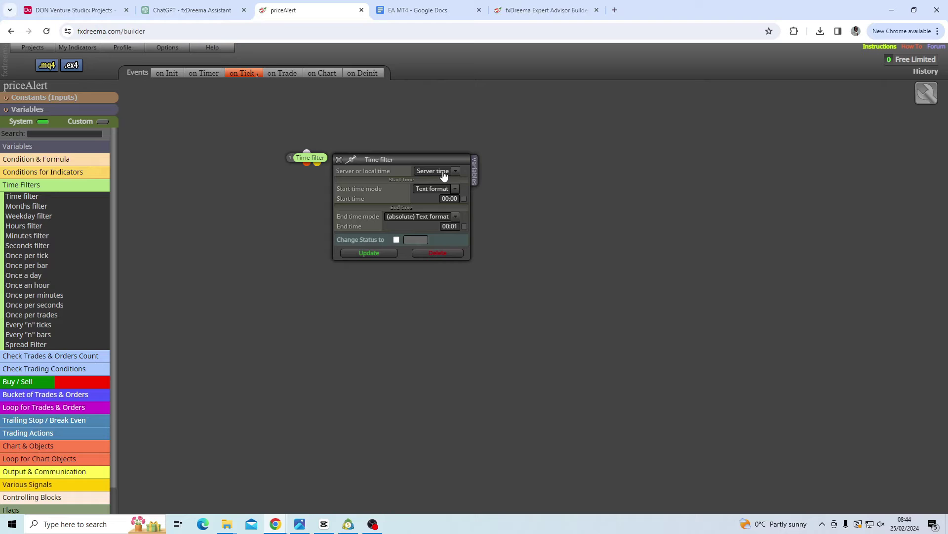
Set the Time filter to server time, 08:30 start and 09:00 end, and update it.
click(443, 173)
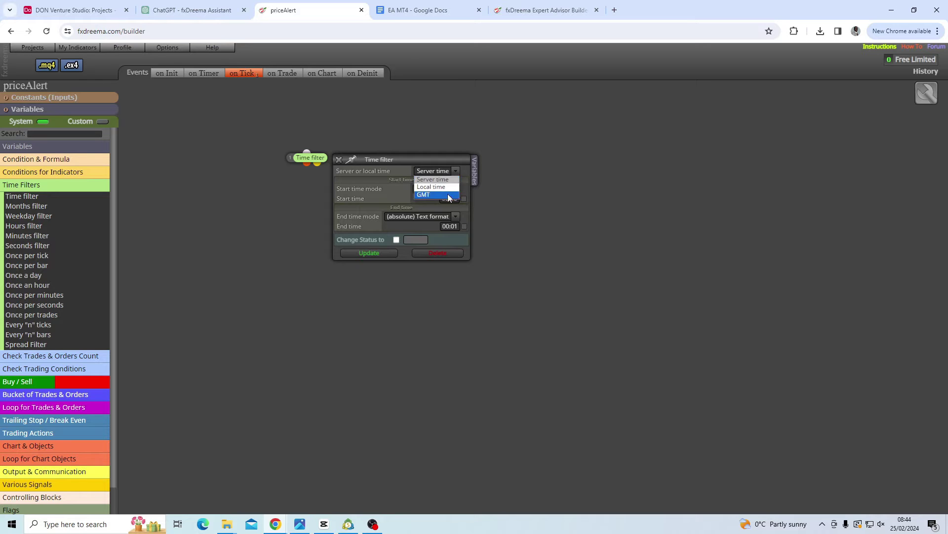
click(445, 179)
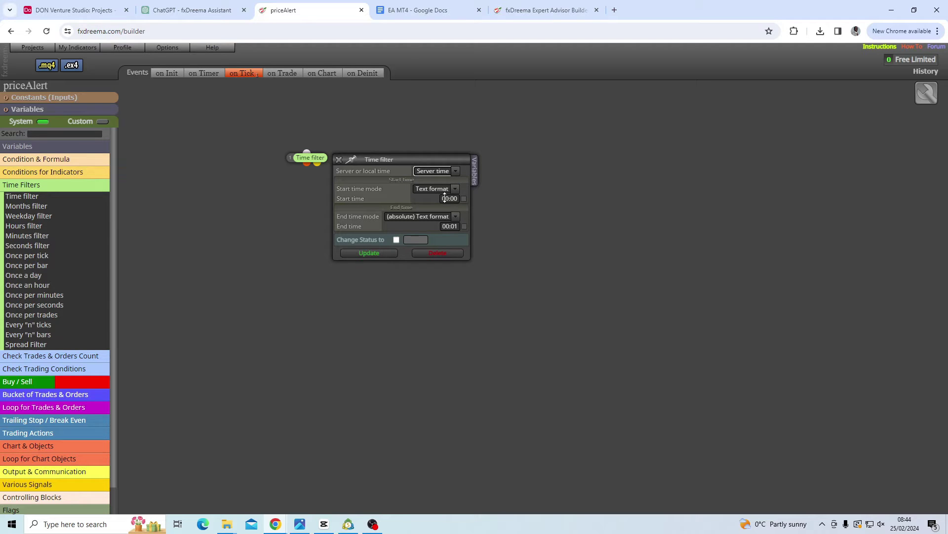
click(453, 197)
click(449, 226)
click(374, 252)
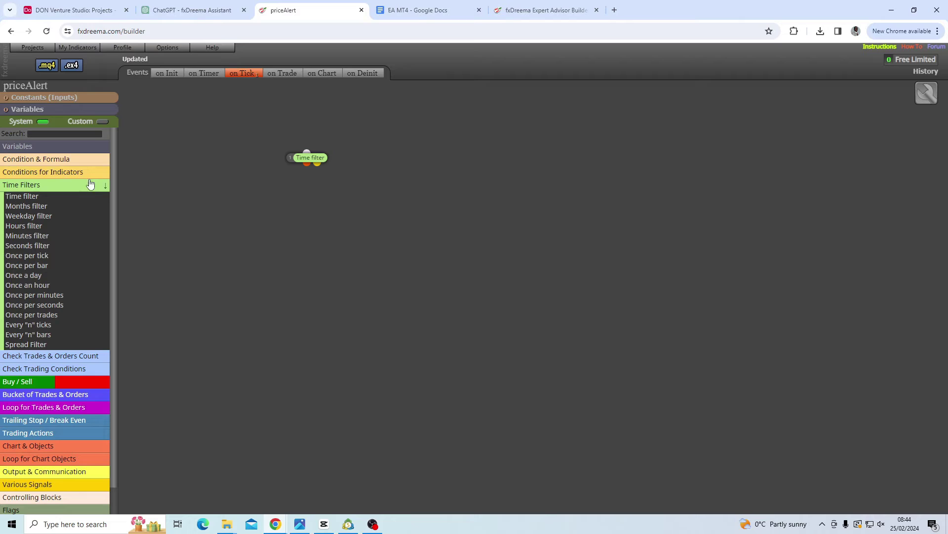
click(41, 187)
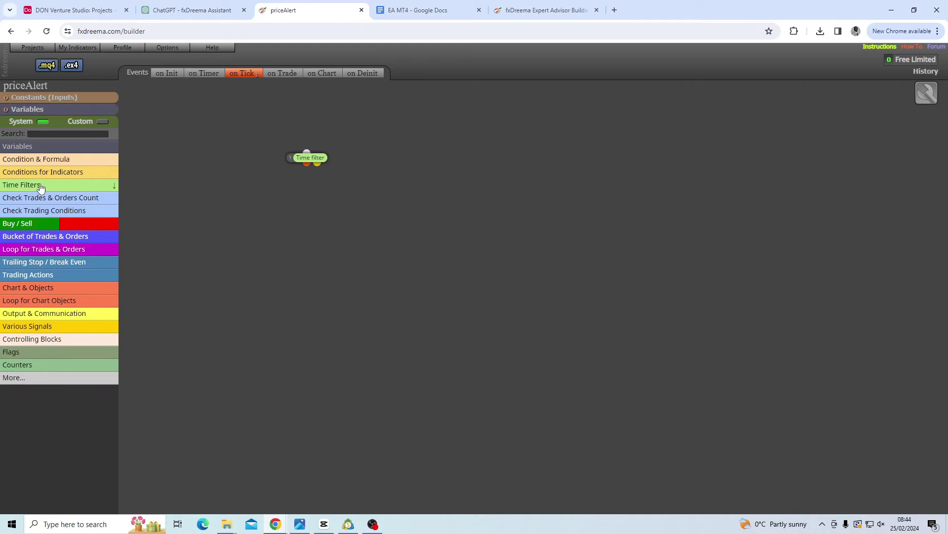
click(170, 15)
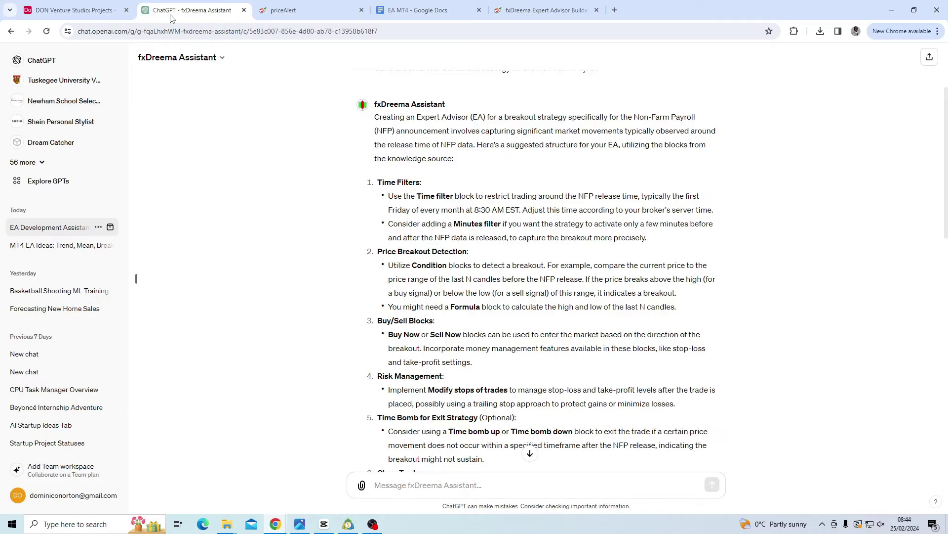
scroll(445, 318, down, 3)
scroll(446, 318, up, 2)
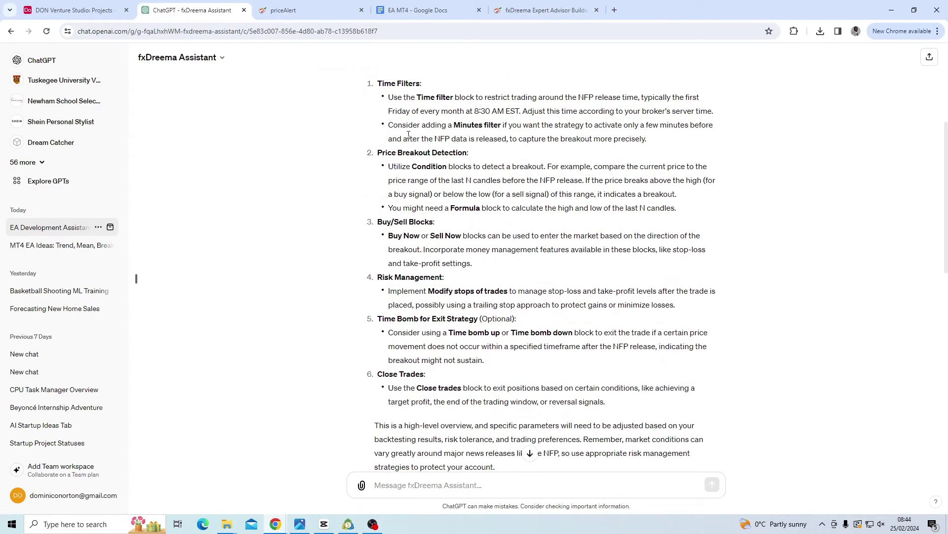
scroll(431, 195, down, 3)
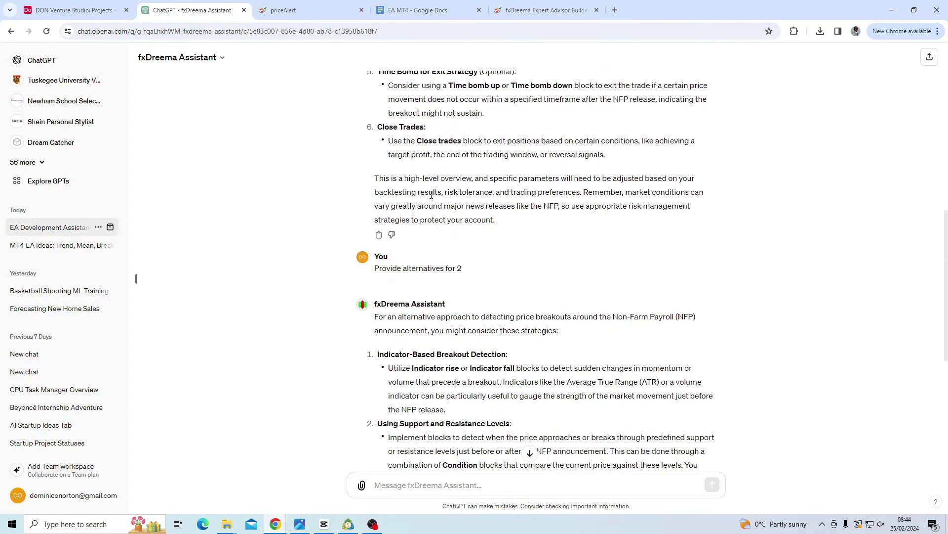
scroll(493, 281, down, 2)
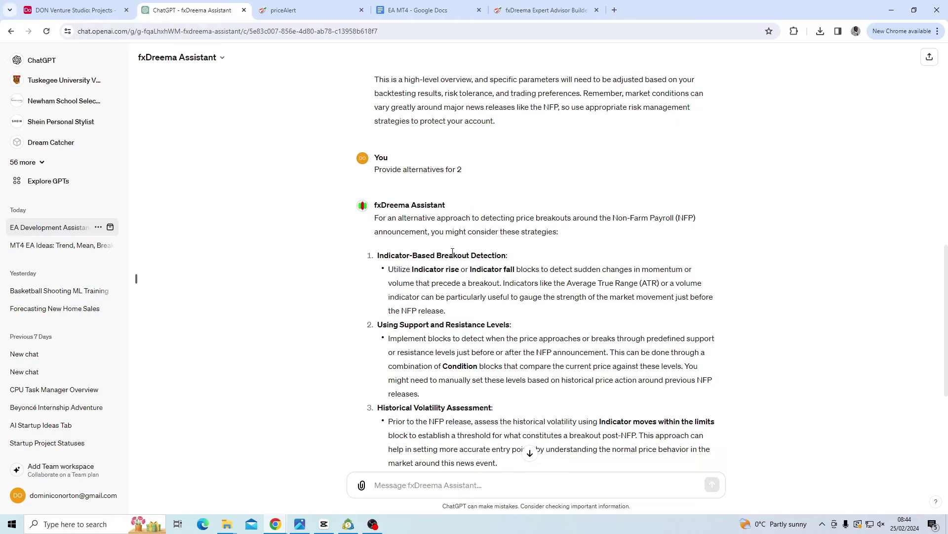
click(288, 13)
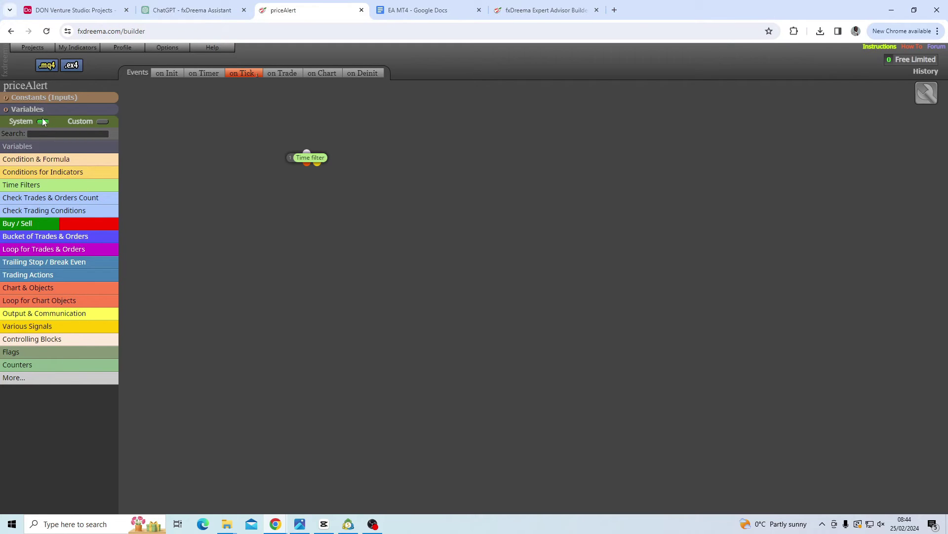
Link a new Indicator rise block (14-period simple MA) after Time filter and save its settings.
click(52, 135)
text(ind)
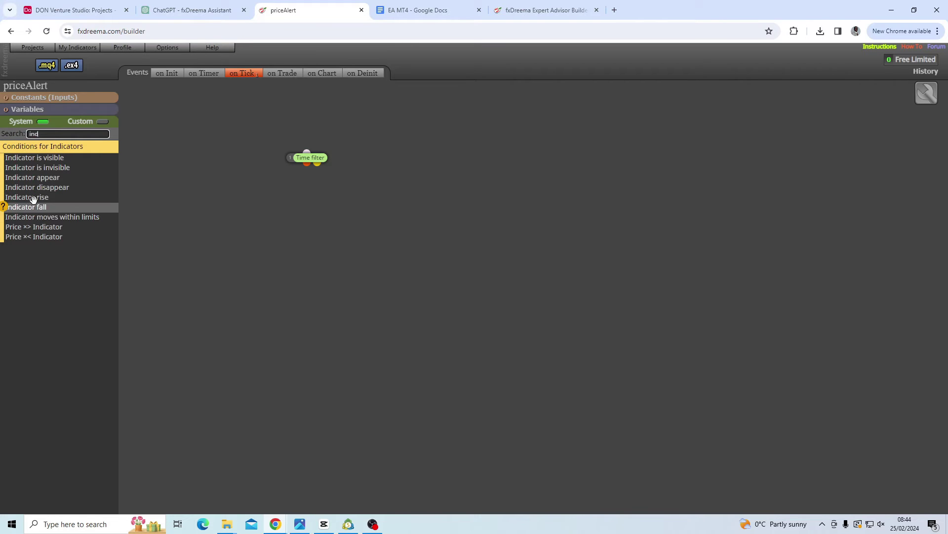
mouse_move(27, 197)
mouse_down()
mouse_move(288, 195)
mouse_move(244, 195)
mouse_up()
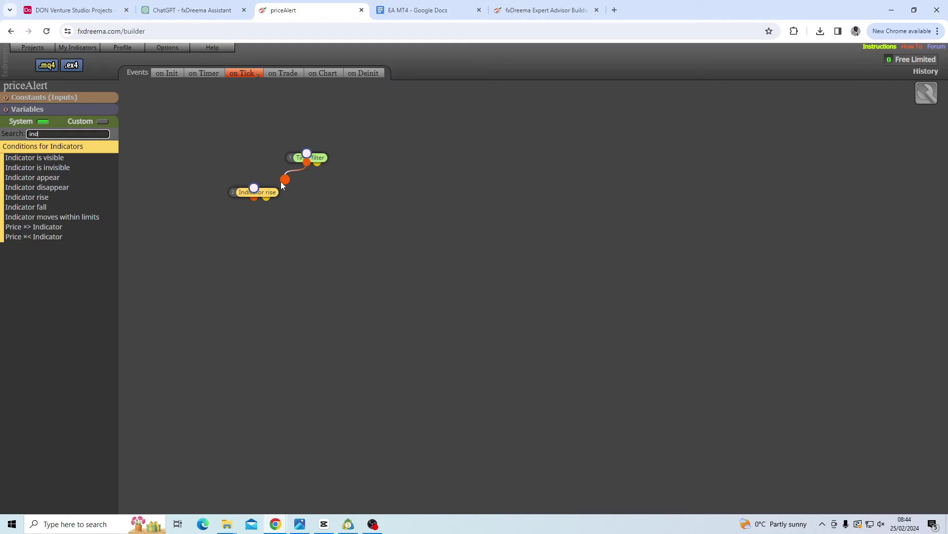
drag(305, 163, 252, 189)
click(254, 192)
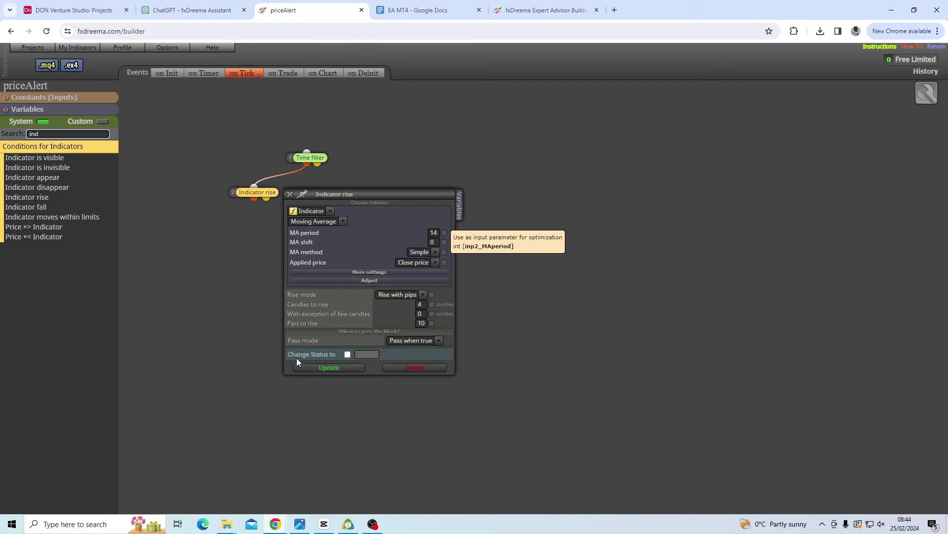
click(337, 370)
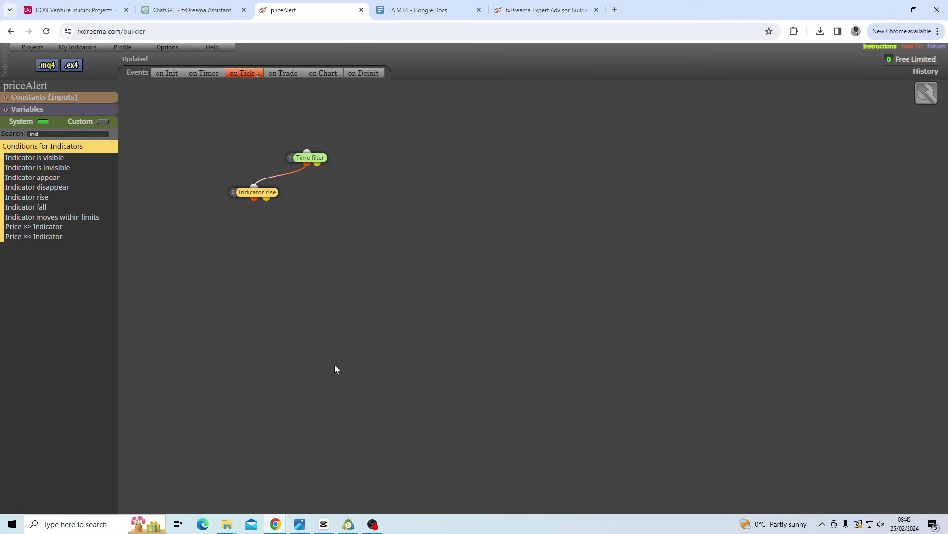
click(202, 13)
scroll(393, 244, down, 2)
scroll(393, 245, up, 3)
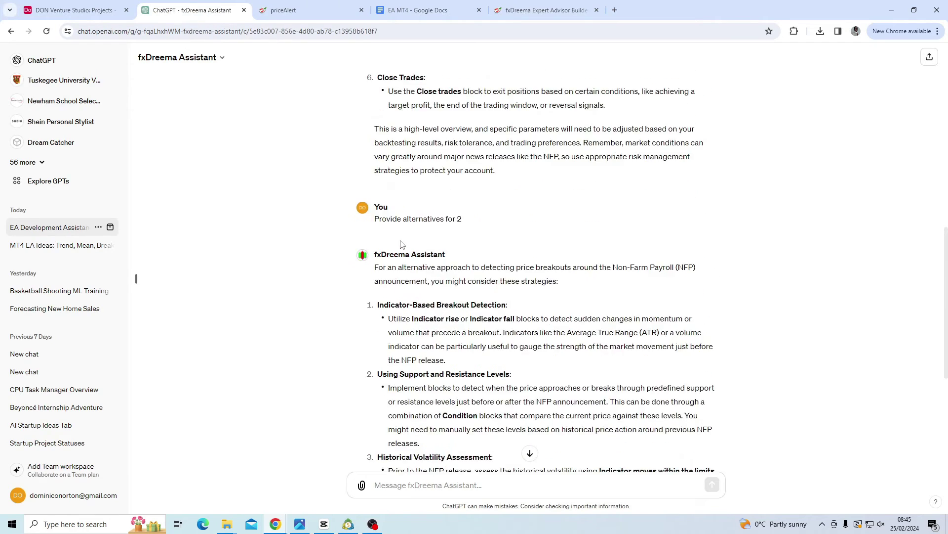
scroll(396, 244, up, 3)
scroll(402, 245, up, 2)
scroll(411, 230, down, 1)
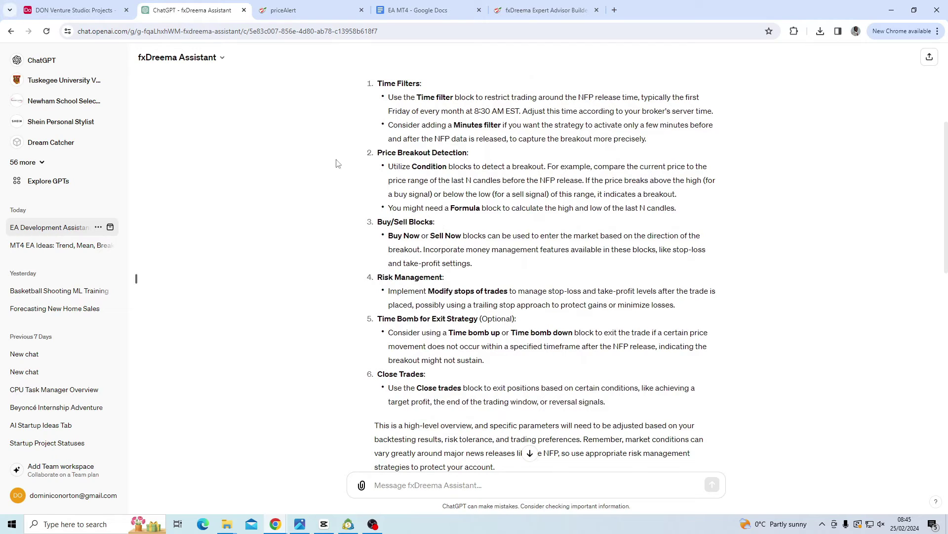
click(288, 15)
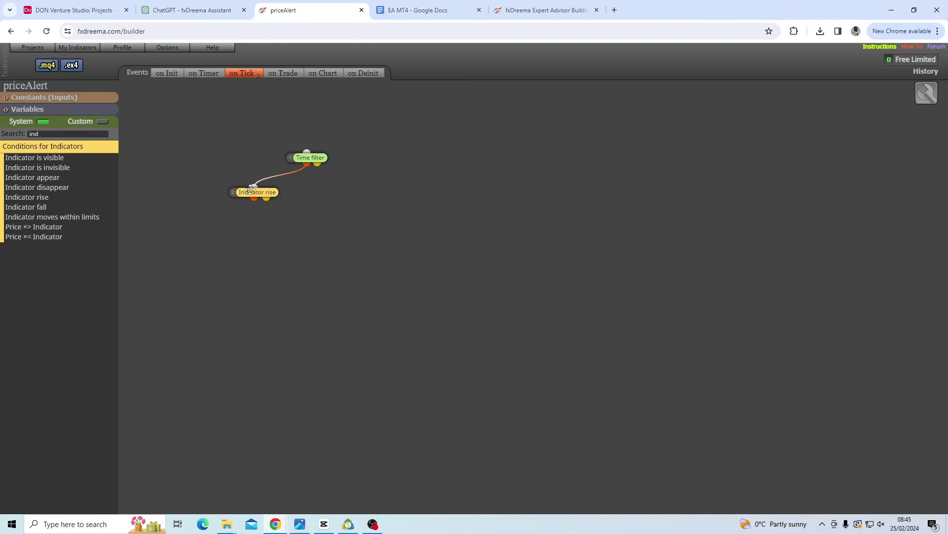
Link a Buy now block under Indicator rise and save its default trade settings.
drag(249, 192, 253, 206)
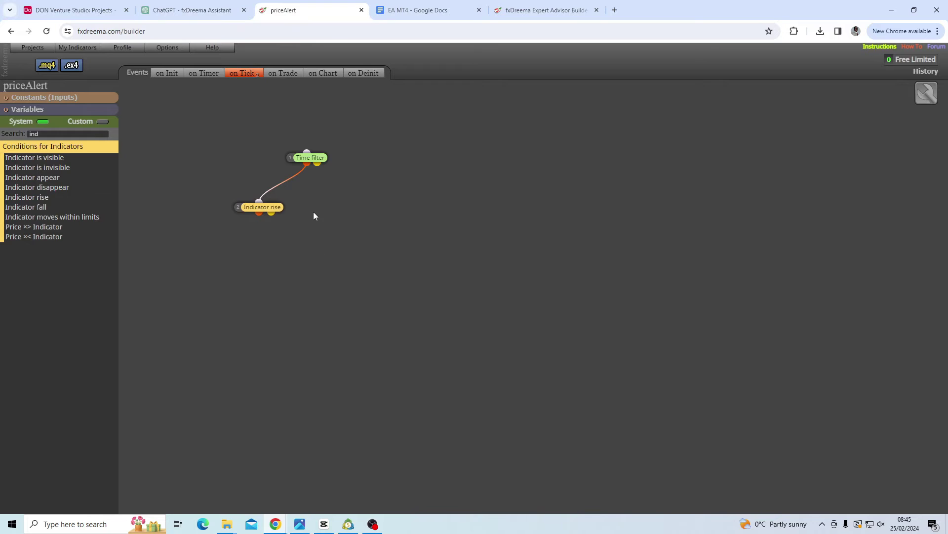
click(16, 135)
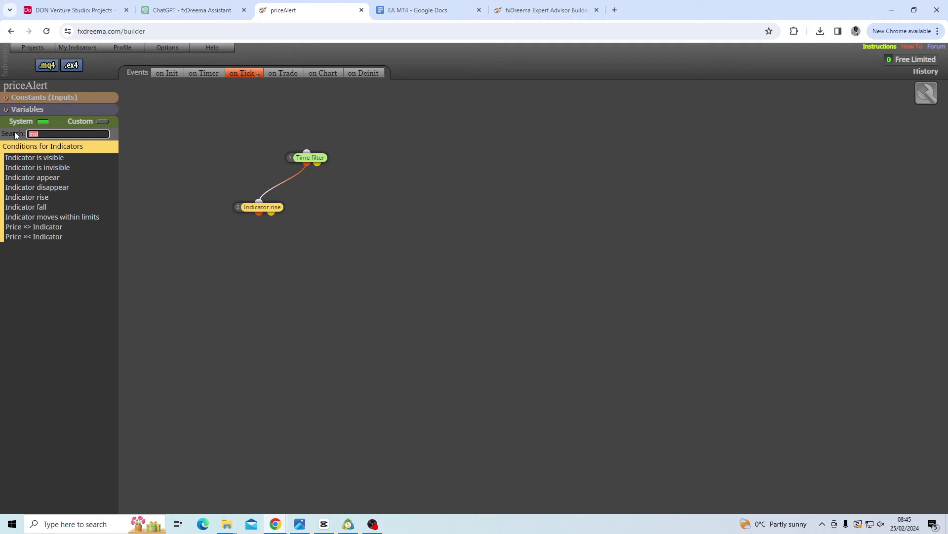
text(buy)
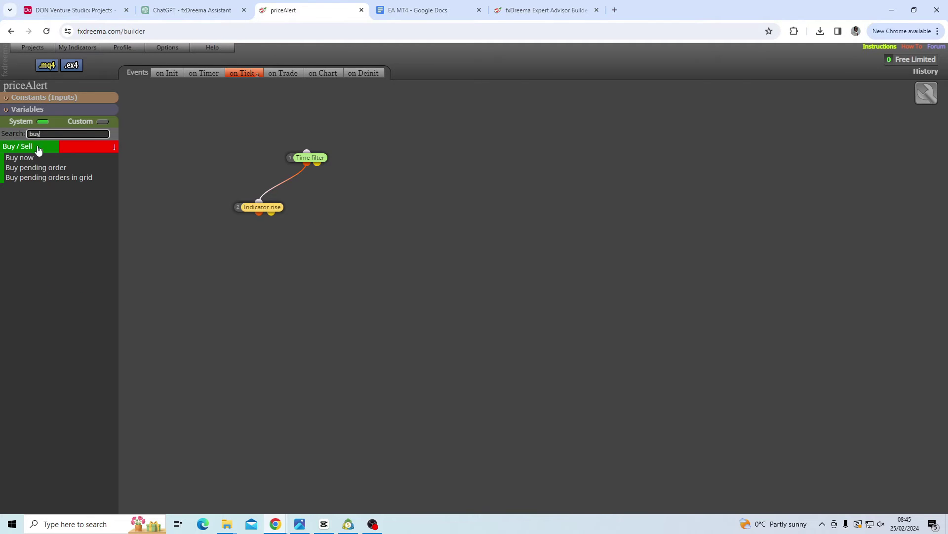
drag(30, 157, 222, 238)
drag(259, 211, 232, 255)
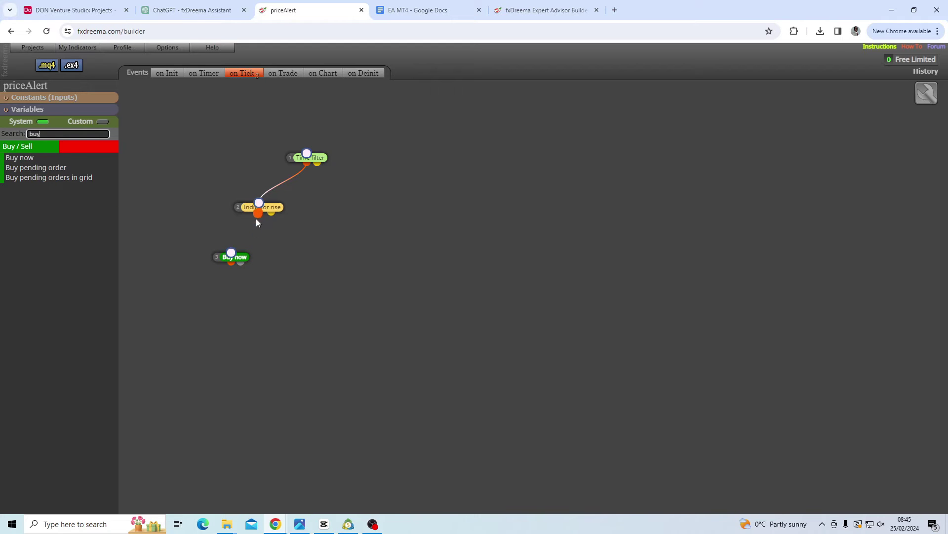
click(233, 257)
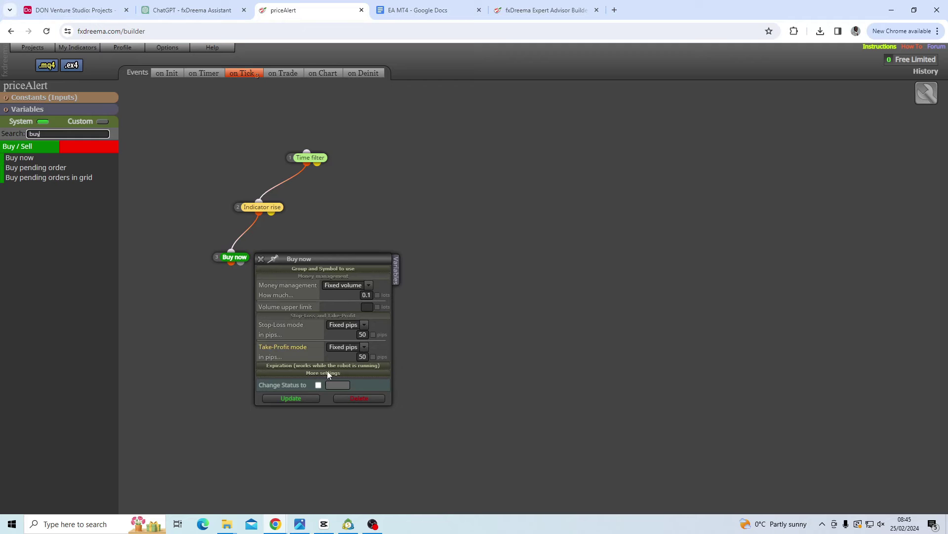
click(275, 398)
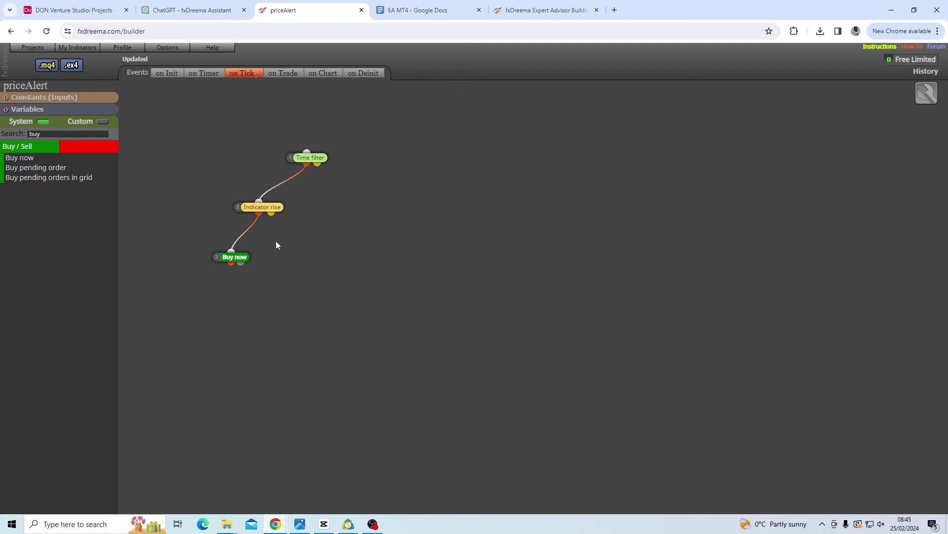
click(205, 11)
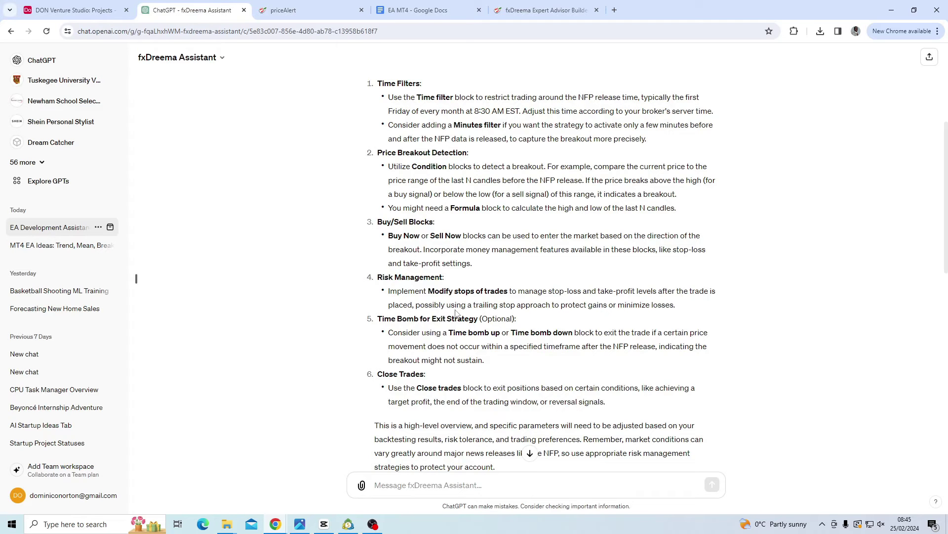
scroll(457, 311, down, 1)
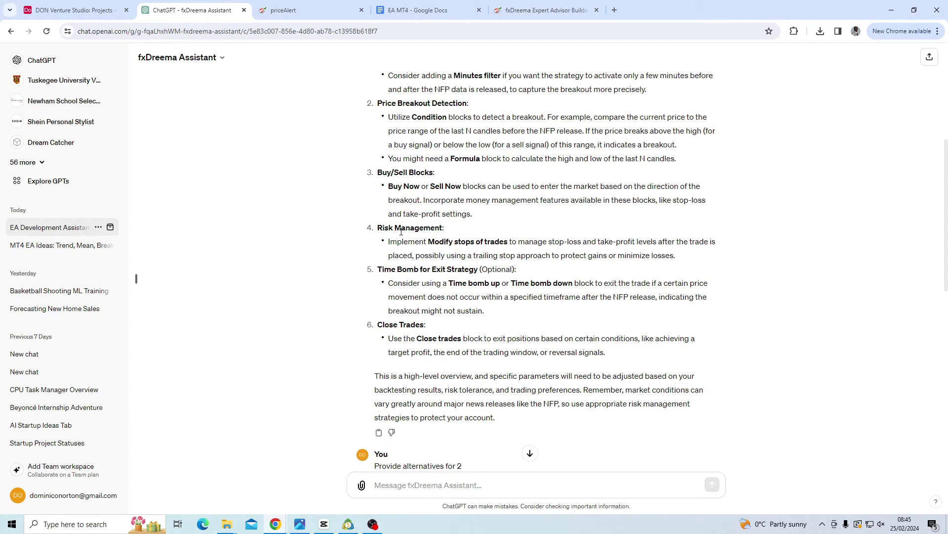
click(285, 14)
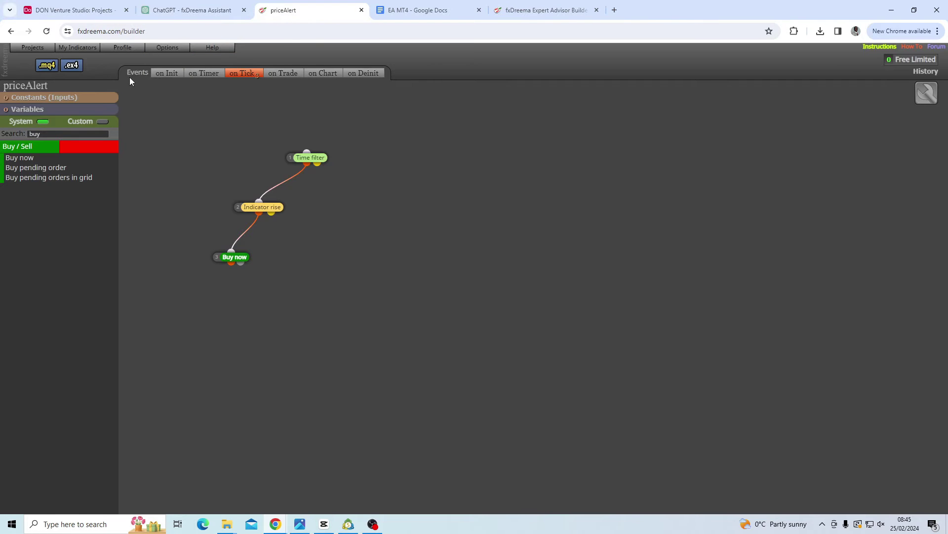
Clear the block search and glance at the ChatGPT assistant conversation.
drag(67, 134, 3, 130)
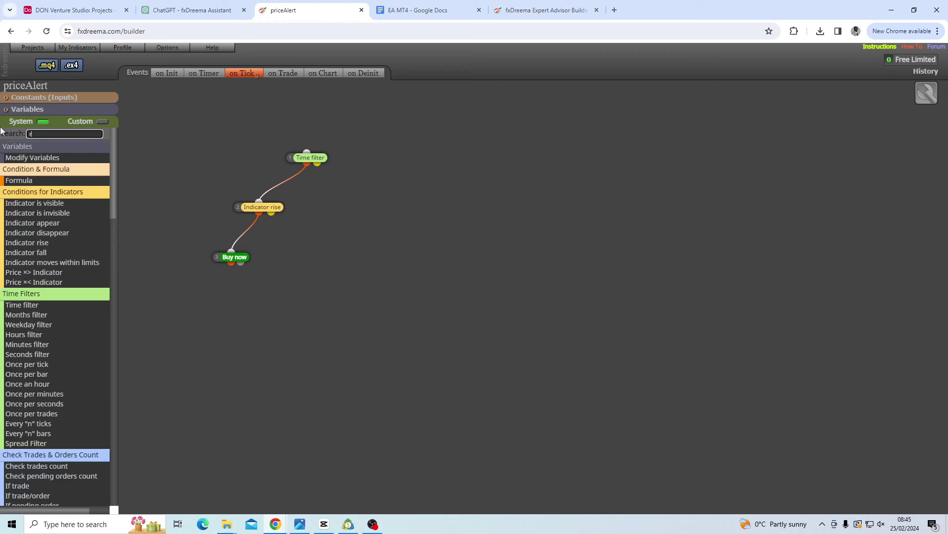
key(BackSpace)
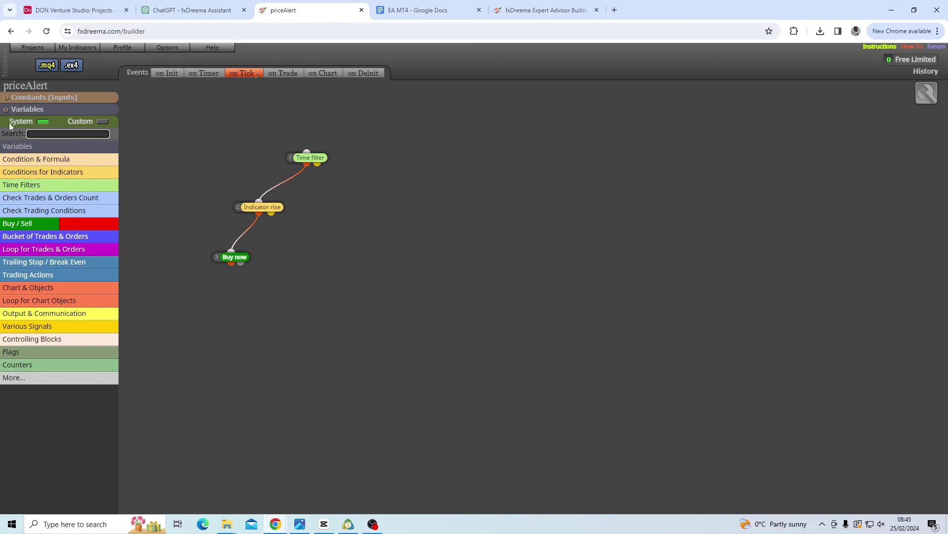
click(192, 10)
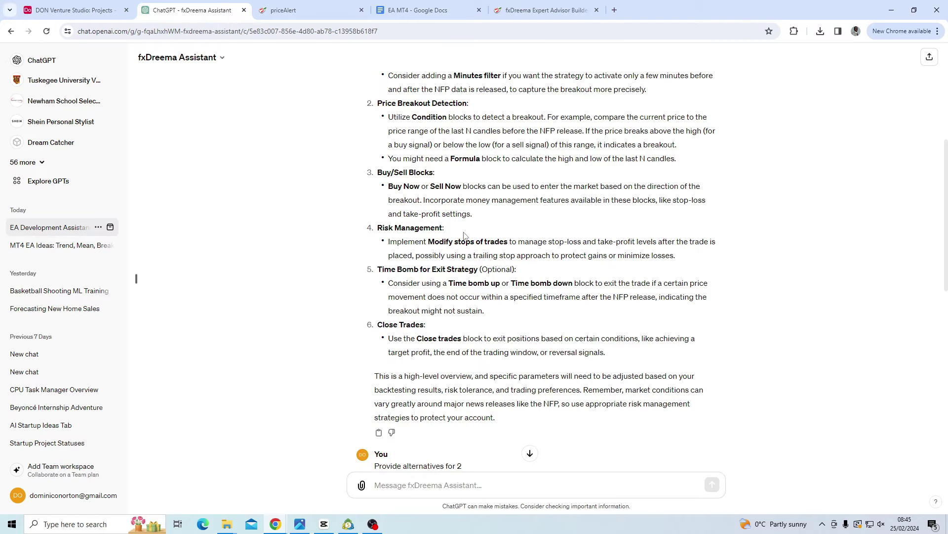
click(298, 11)
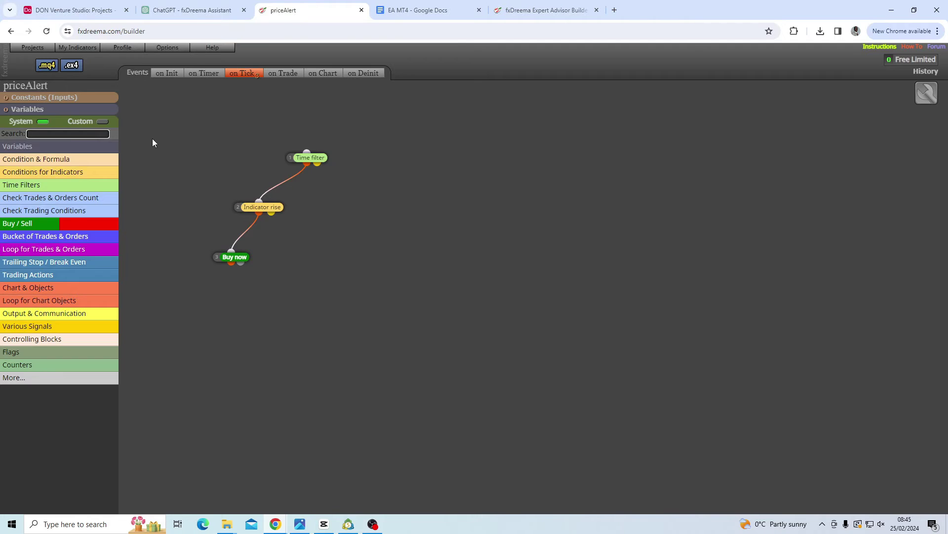
text(modif)
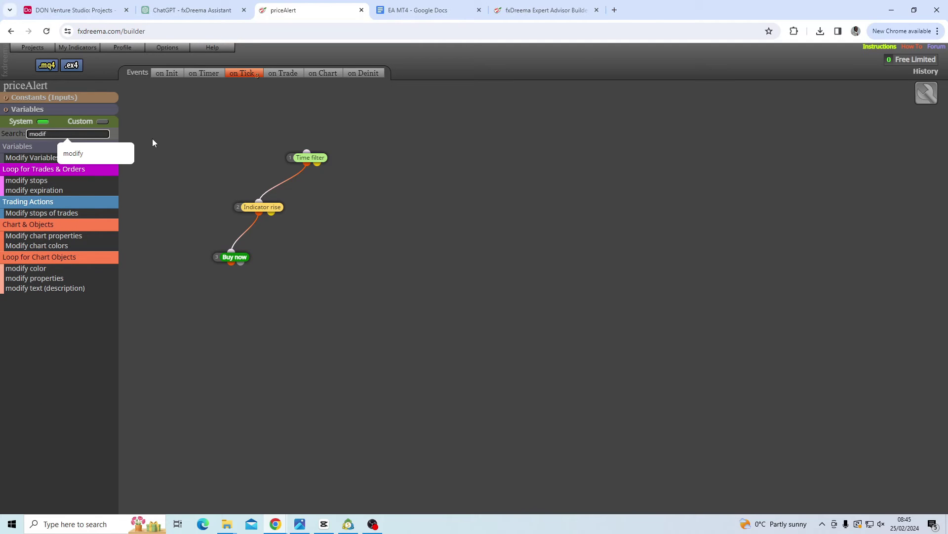
Place Modify stops of trades below Buy now and connect Buy now's output to it.
click(76, 212)
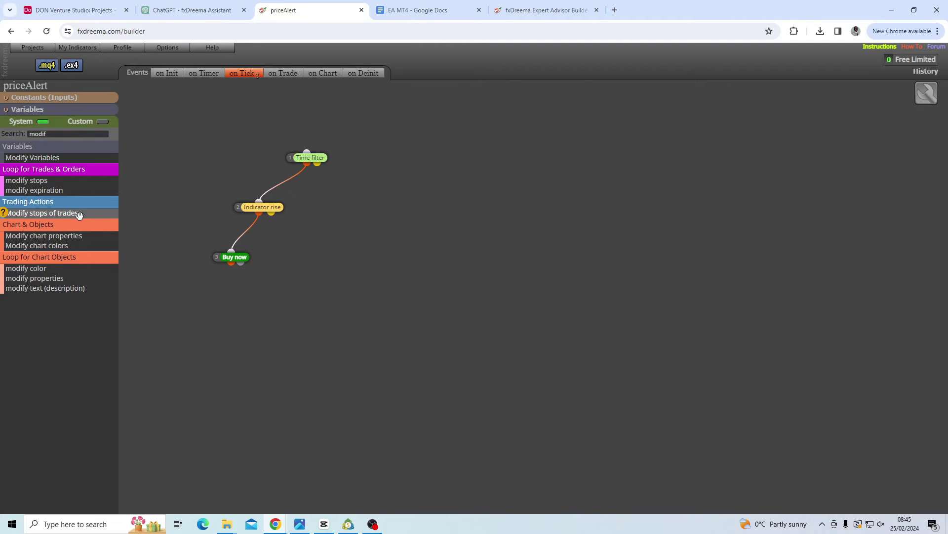
drag(77, 211, 176, 293)
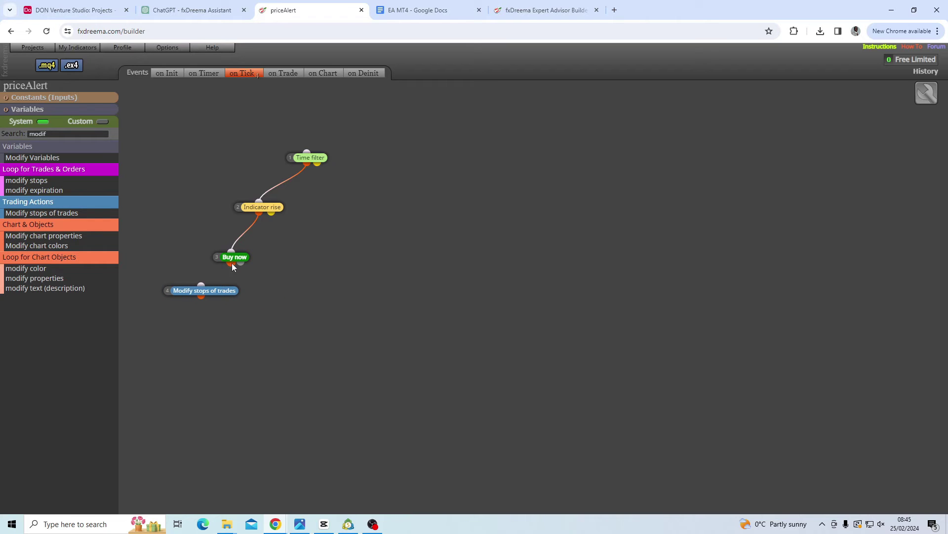
drag(238, 263, 201, 286)
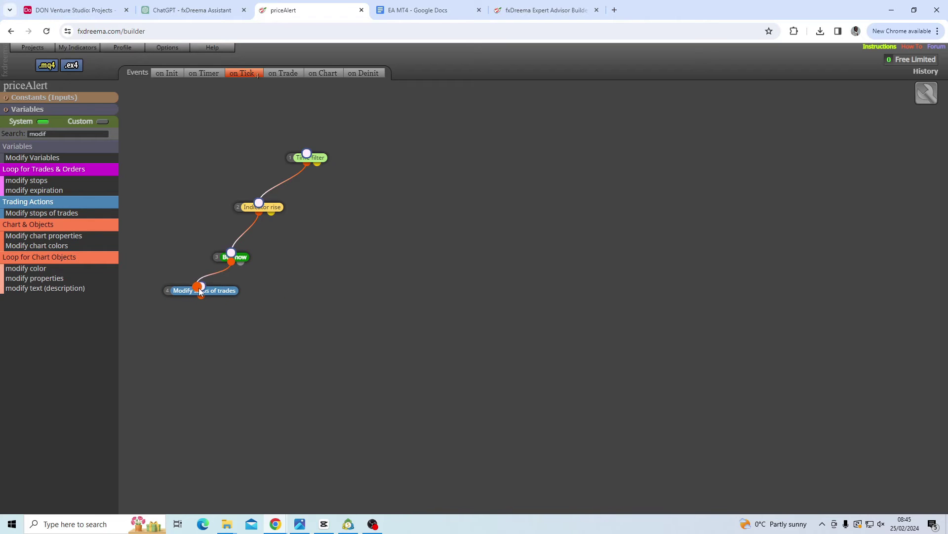
click(175, 12)
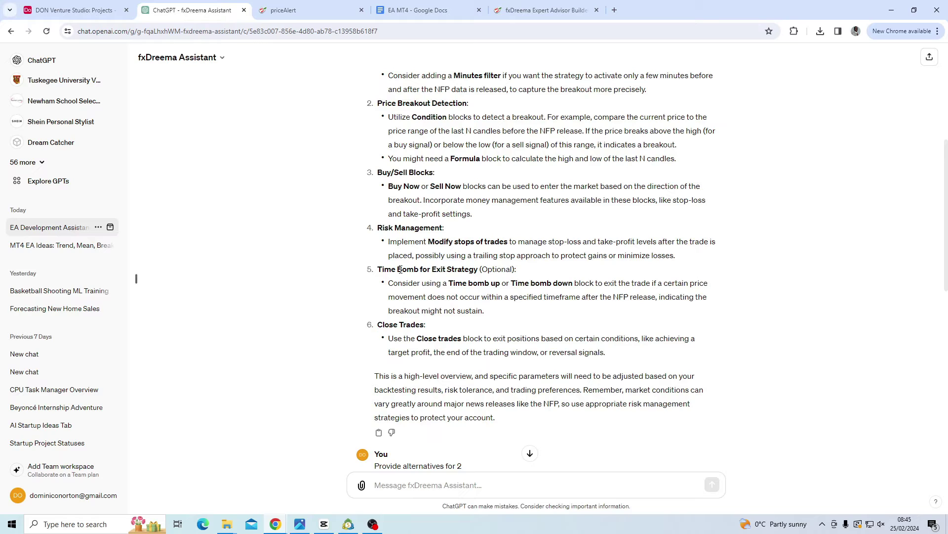
Link a Close trades block under Modify stops of trades and clear the 'close t' search.
click(282, 16)
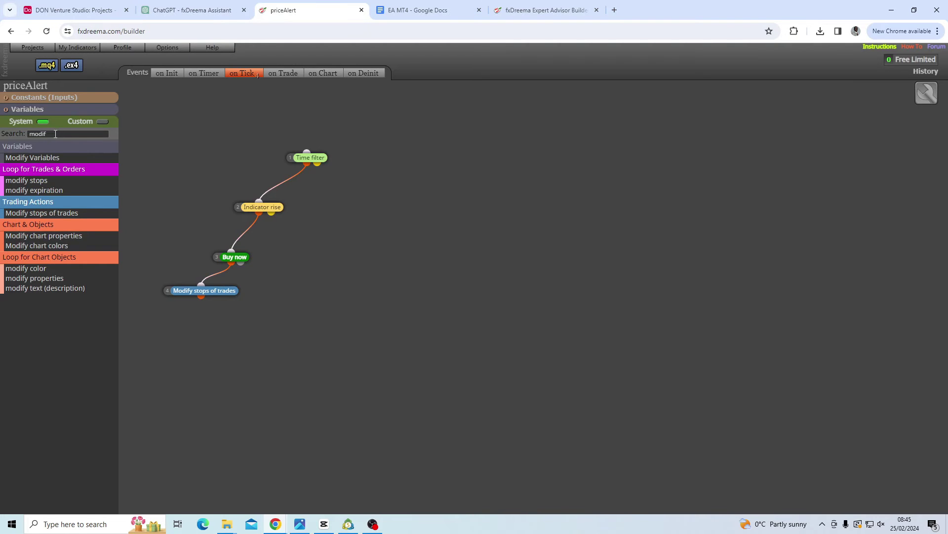
drag(55, 133, 12, 137)
text(close )
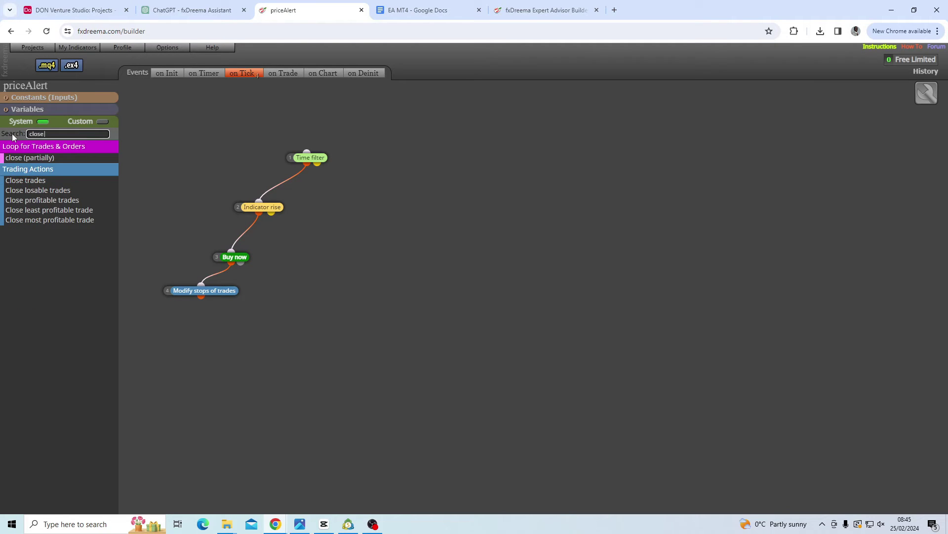
text(trad)
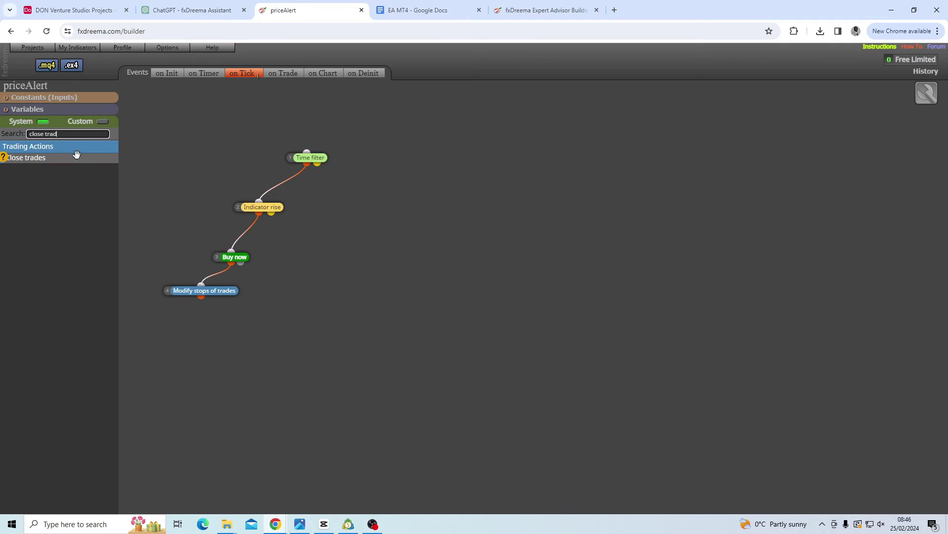
drag(75, 155, 174, 326)
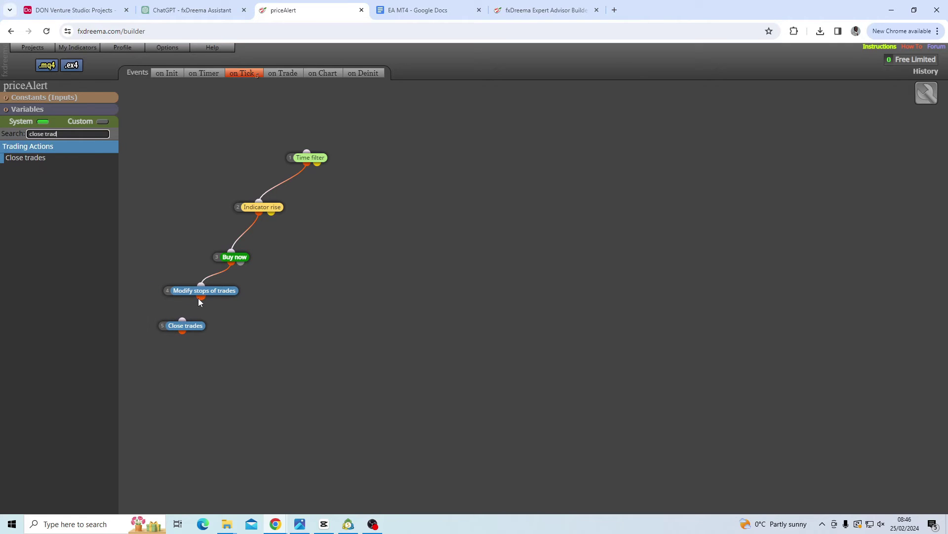
drag(200, 297, 182, 322)
key(BackSpace)
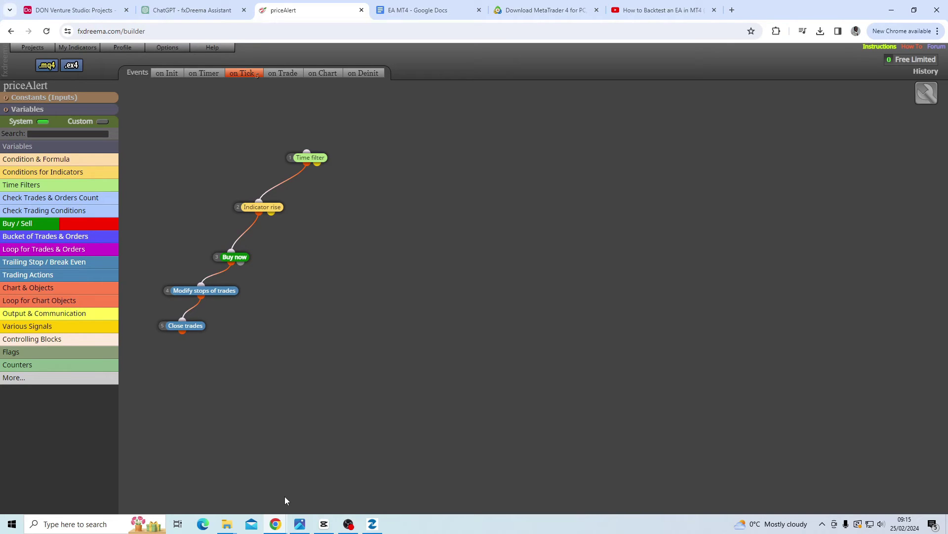
Open MetaTrader 4's data folder at MQL4 > Experts.
click(348, 524)
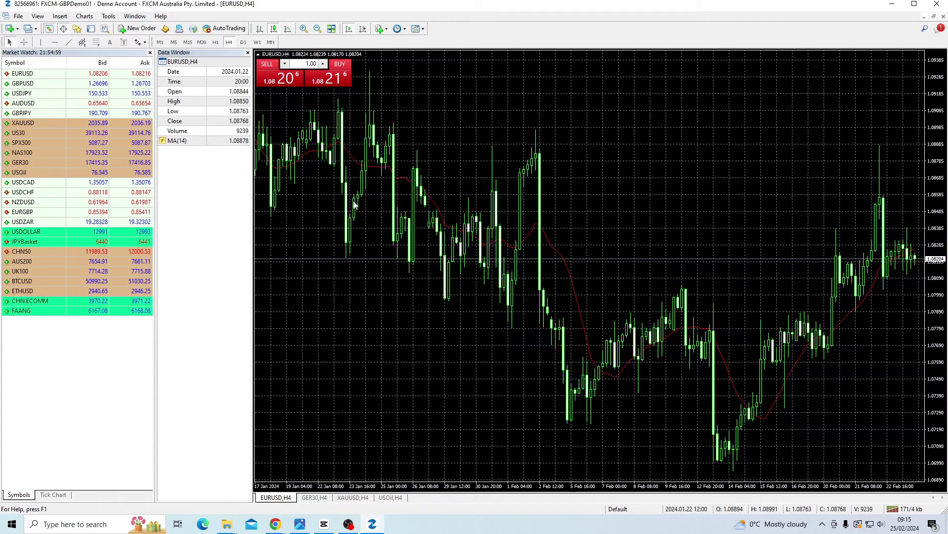
click(18, 15)
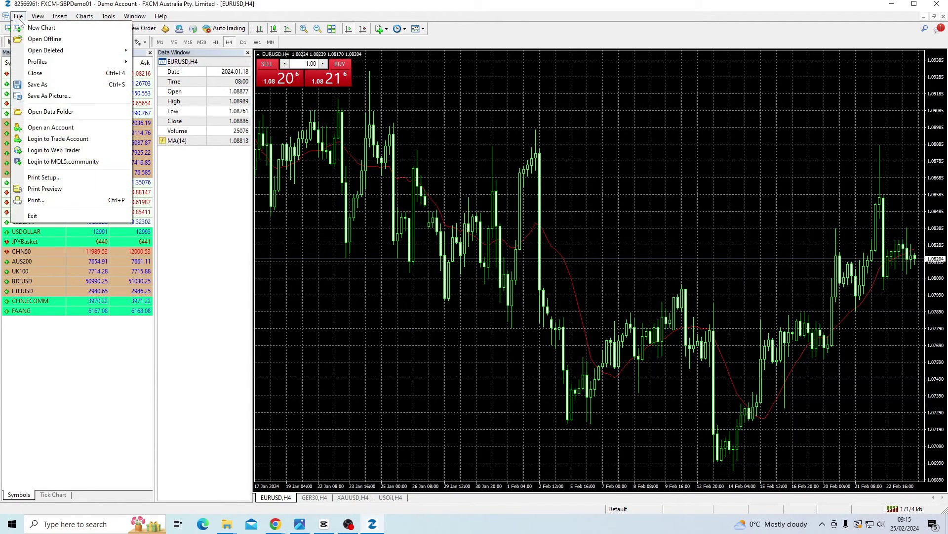
click(51, 111)
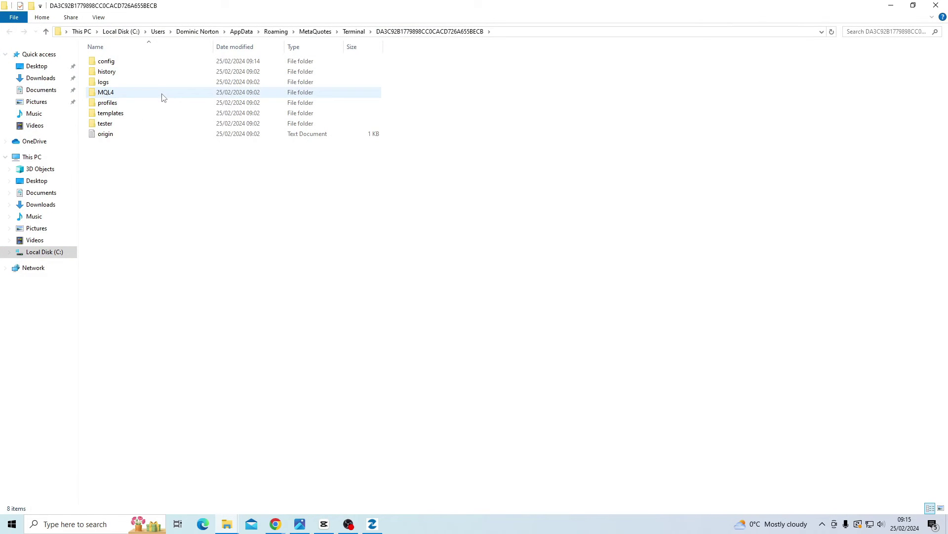
double_click(163, 97)
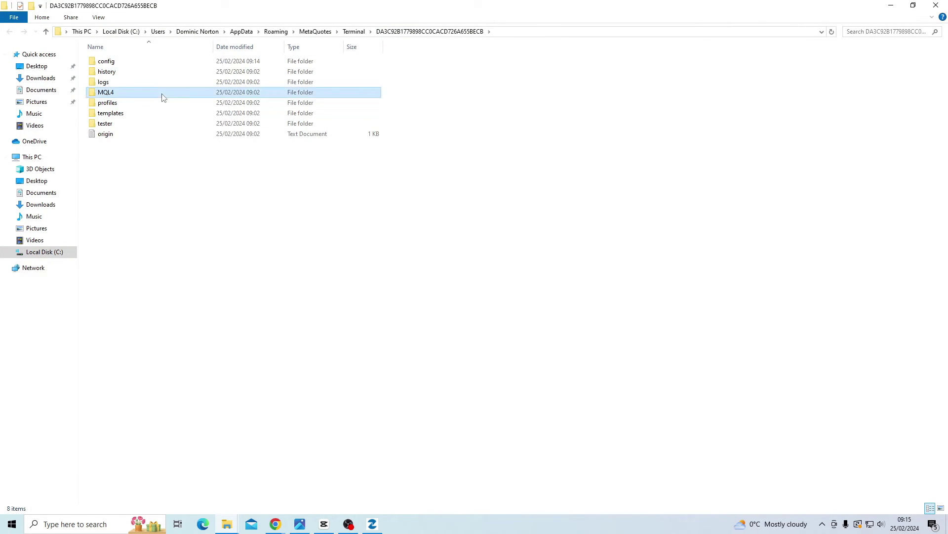
double_click(159, 62)
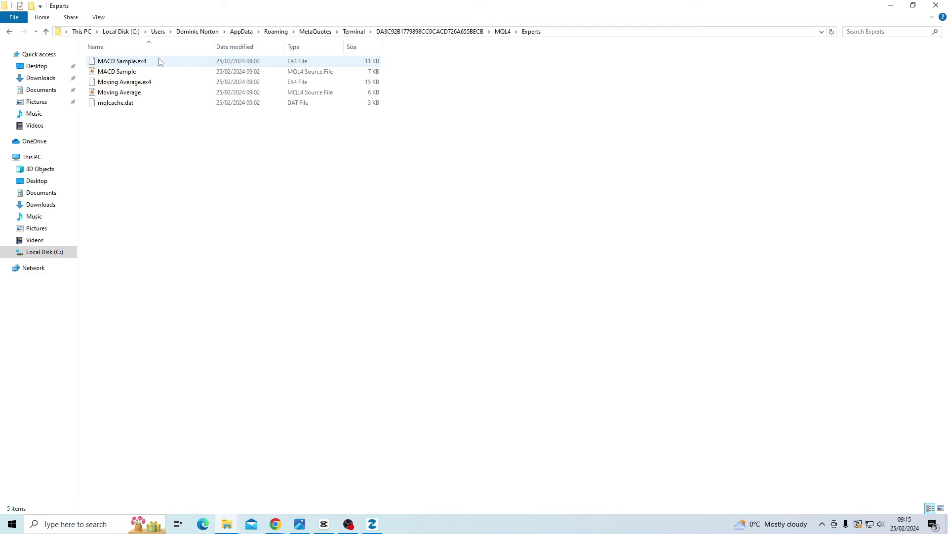
Move priceAlert from Downloads into Experts, then close both folder windows.
click(220, 527)
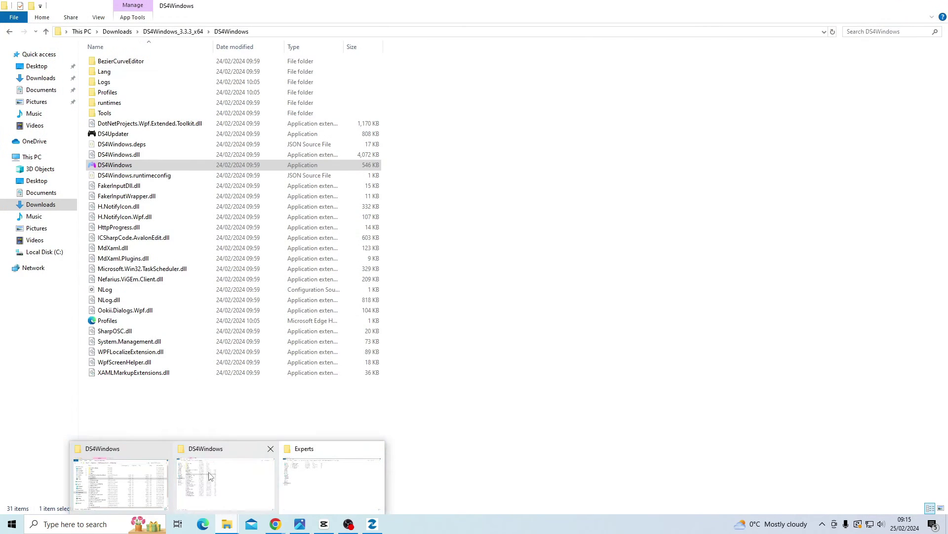
click(187, 485)
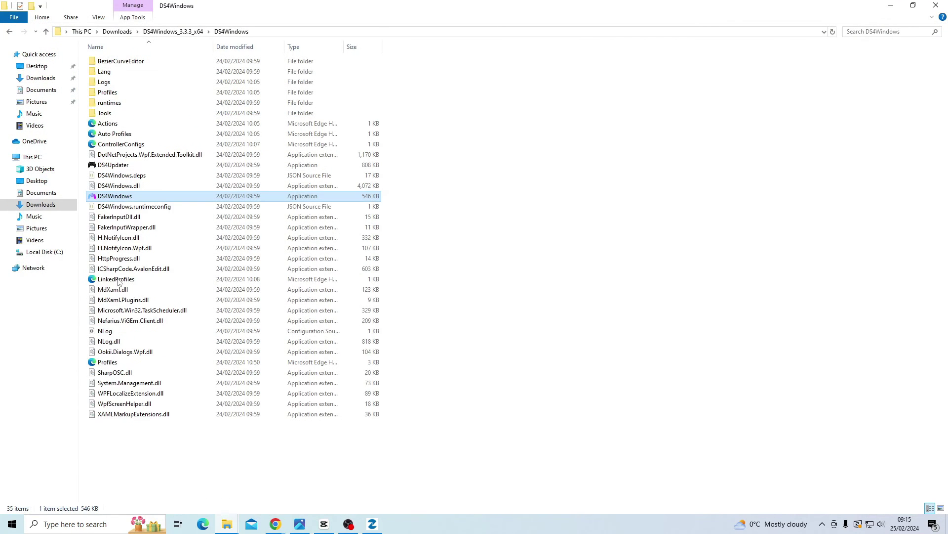
click(41, 78)
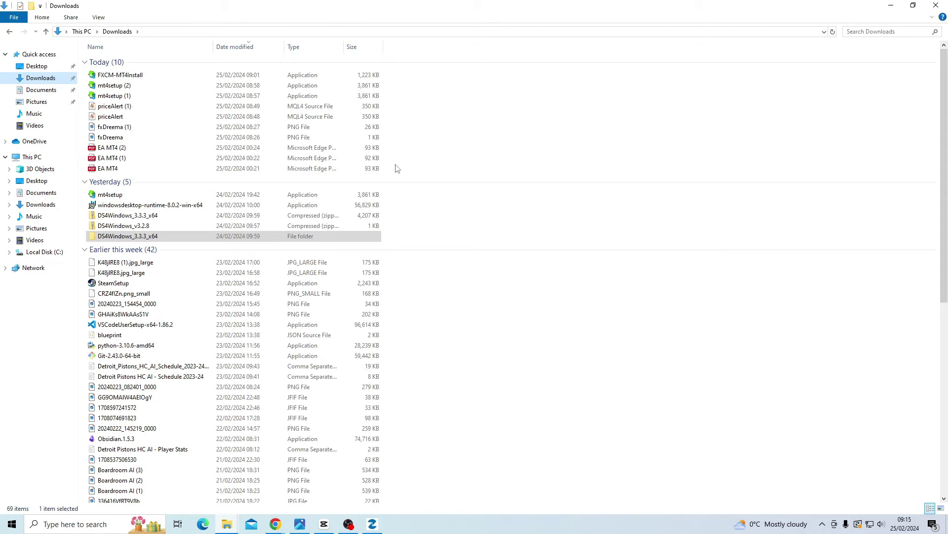
click(913, 6)
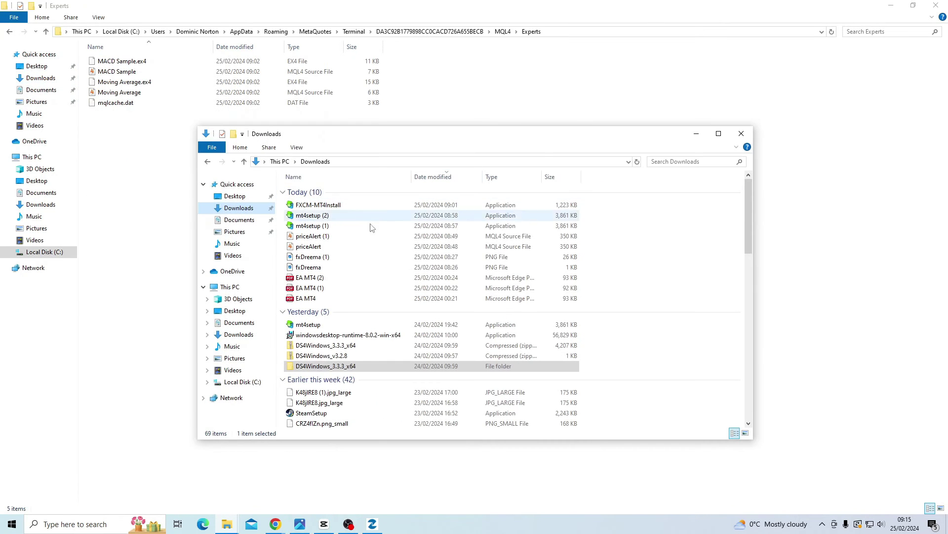
drag(329, 247, 339, 253)
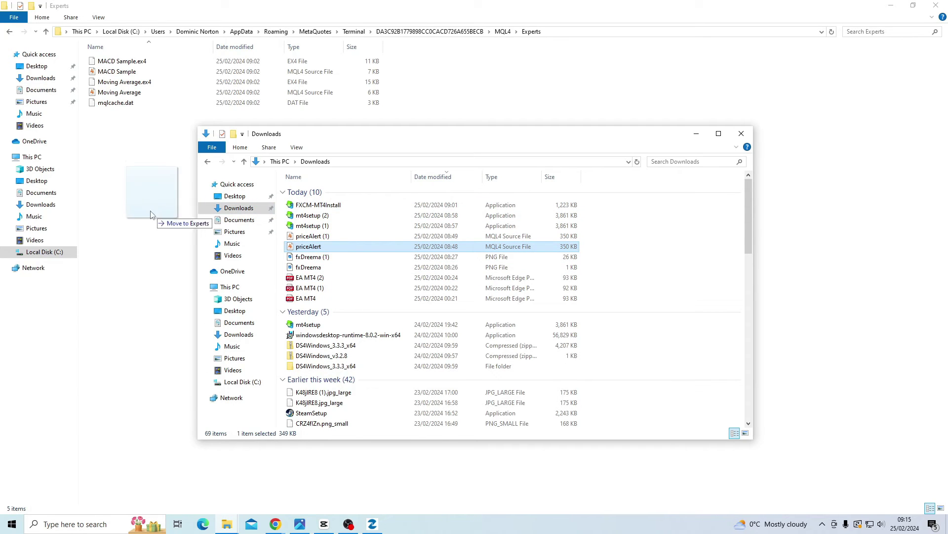
drag(339, 253, 110, 163)
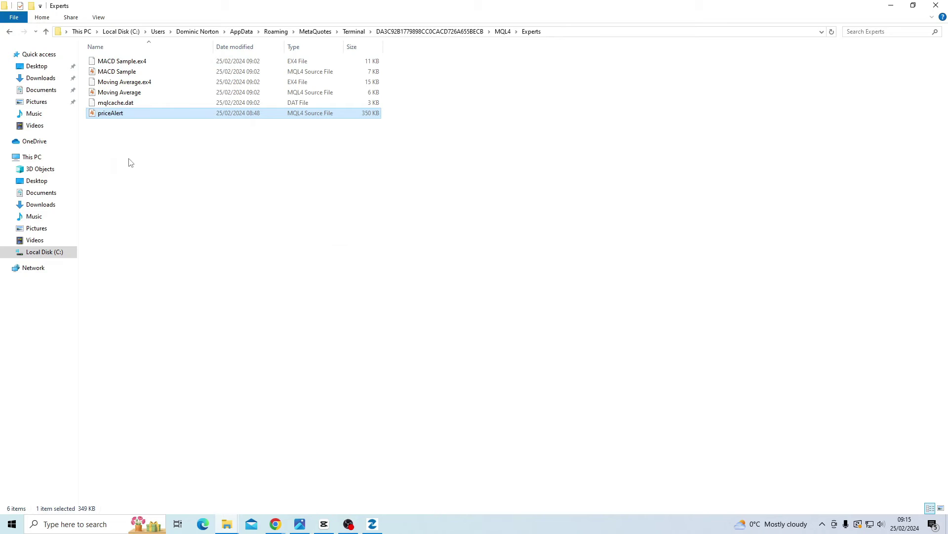
click(937, 5)
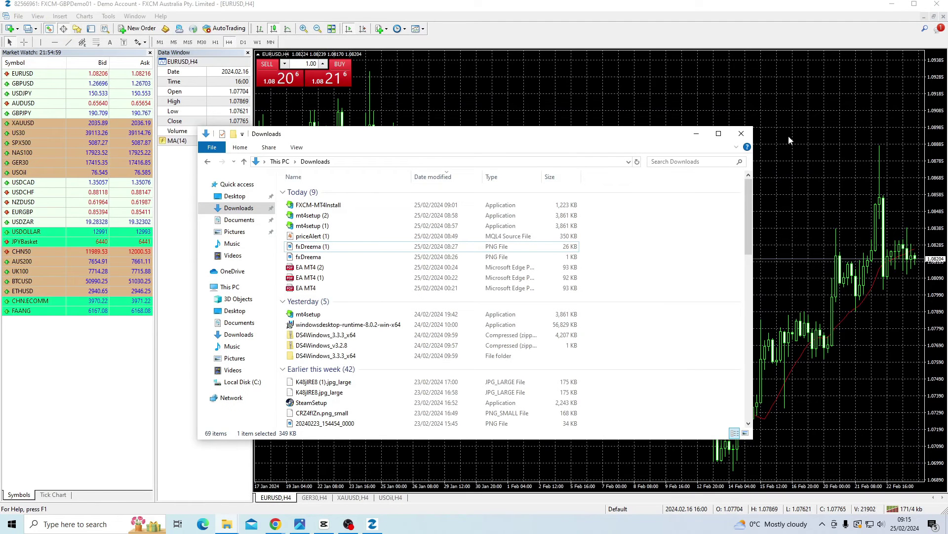
click(741, 134)
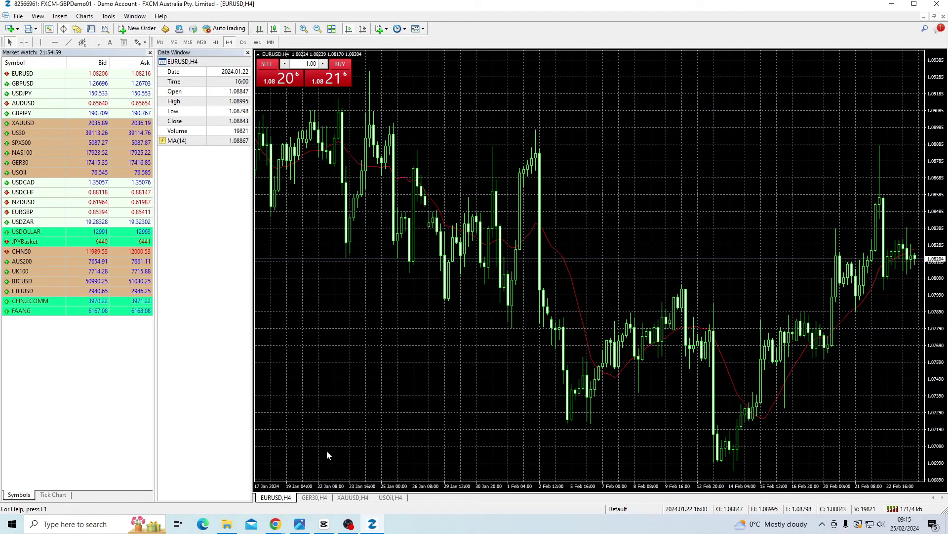
Briefly bring up OBS Studio and hide it, leaving the EURUSD,H4 chart in view.
click(348, 524)
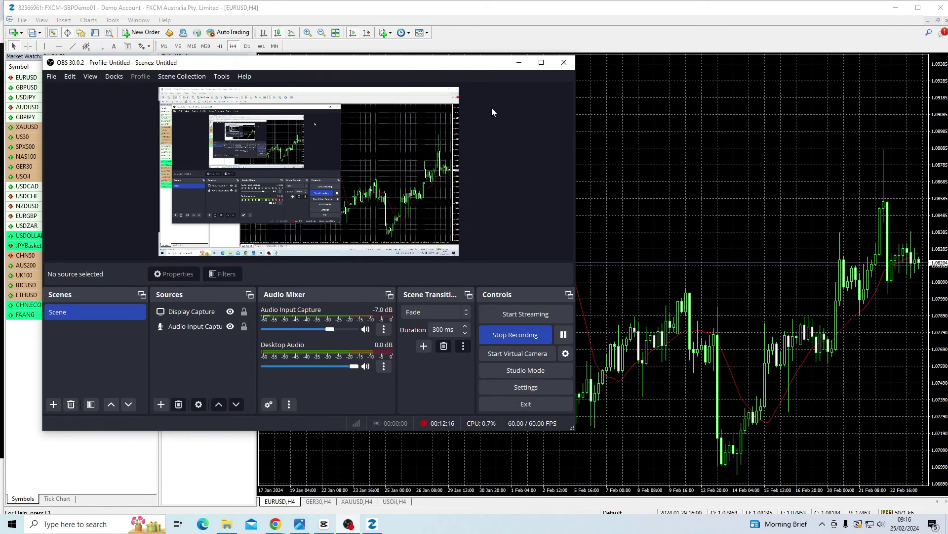
click(518, 63)
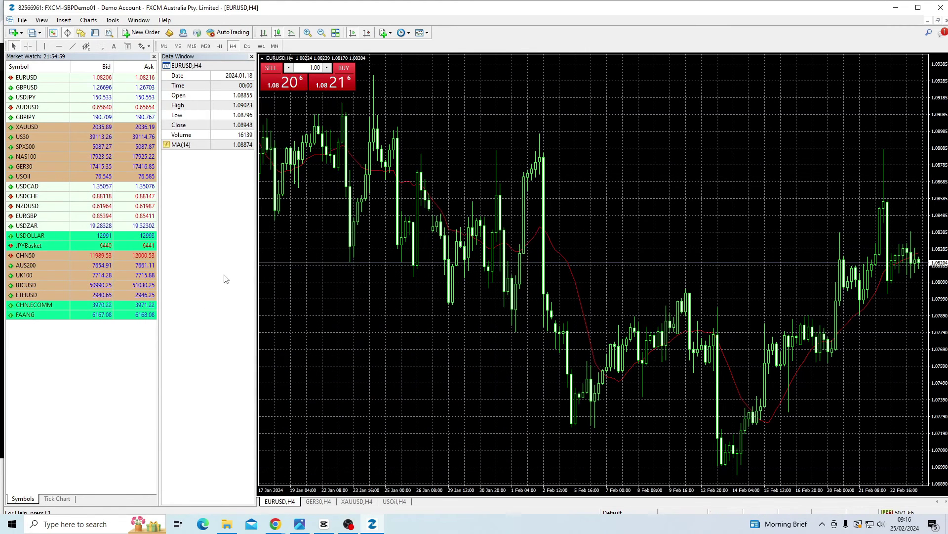
Open and enlarge the Strategy Tester panel, selecting the priceAlert expert advisor.
click(108, 33)
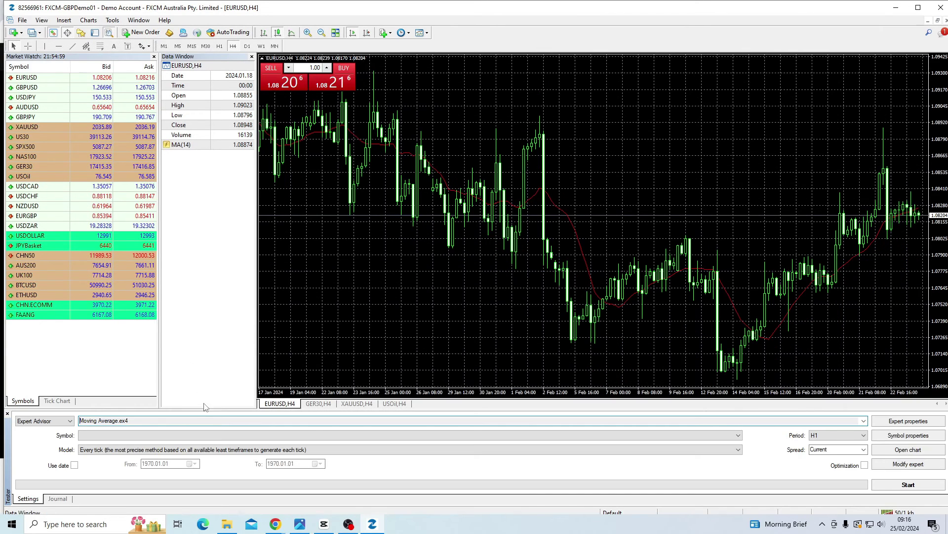
drag(205, 410, 186, 364)
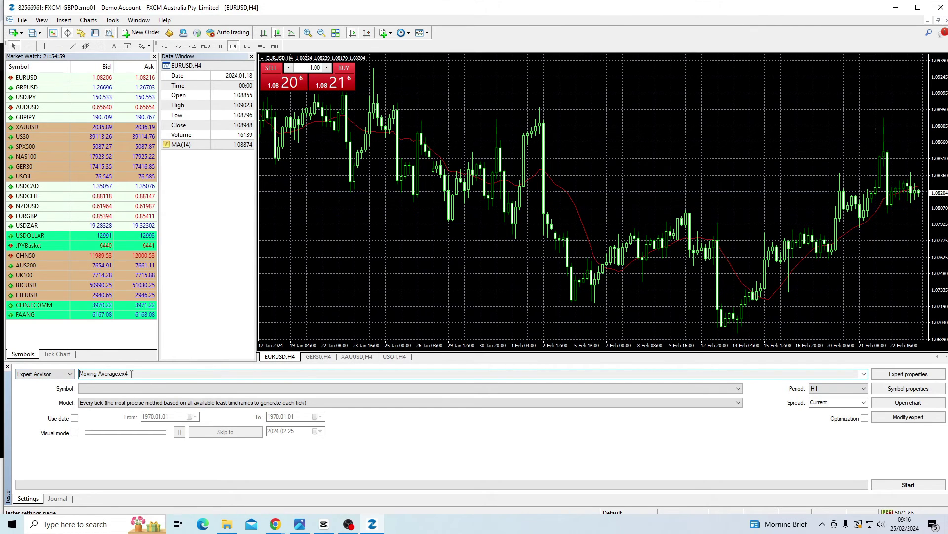
click(863, 374)
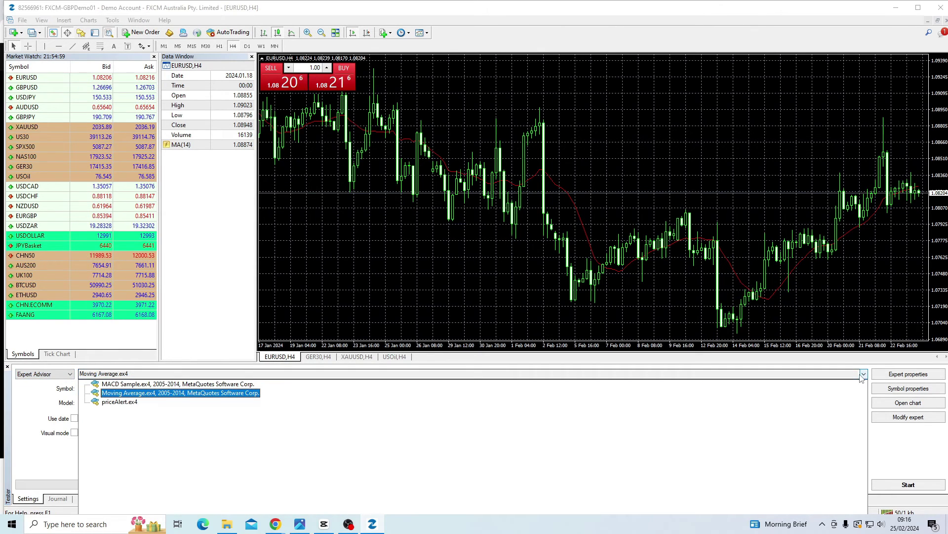
click(131, 403)
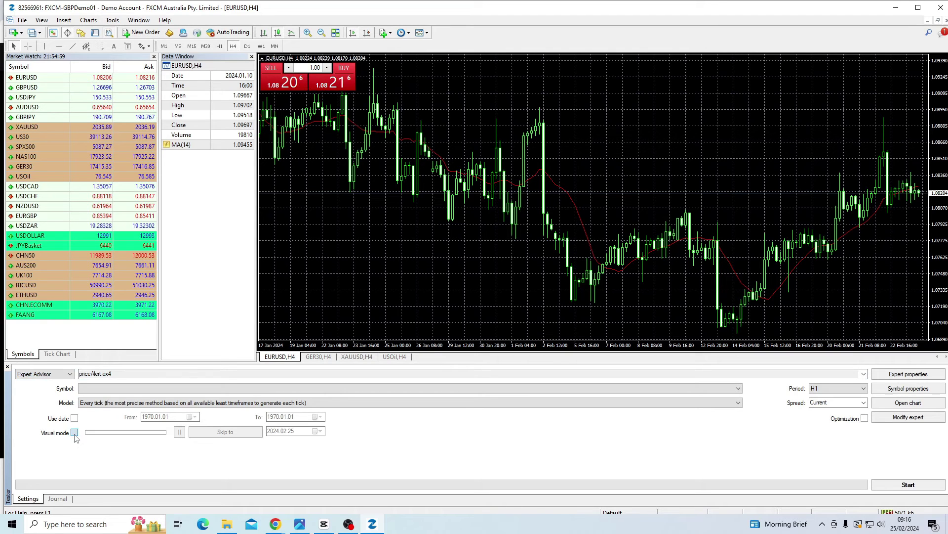
Limit the test to 2015.01.01–2023.01.01 on the Daily period.
click(74, 418)
click(172, 418)
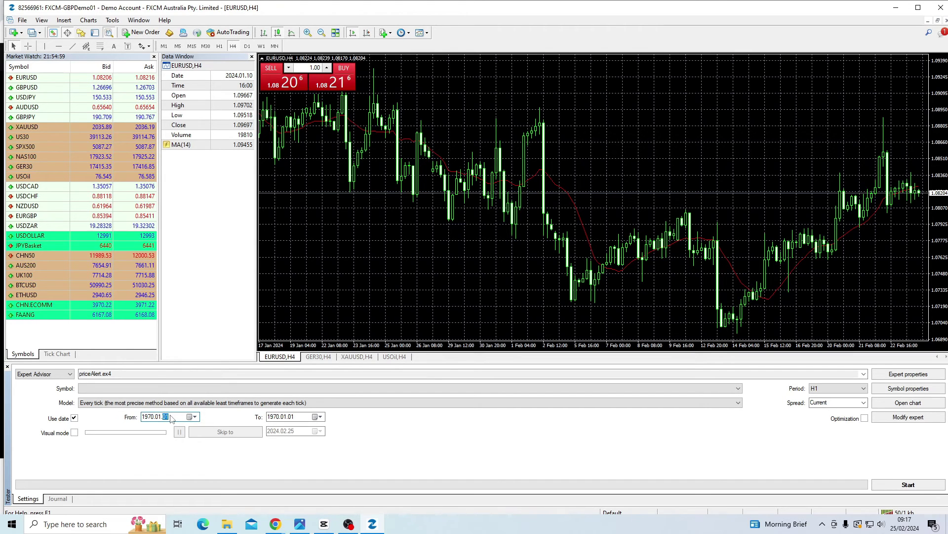
click(148, 418)
click(273, 420)
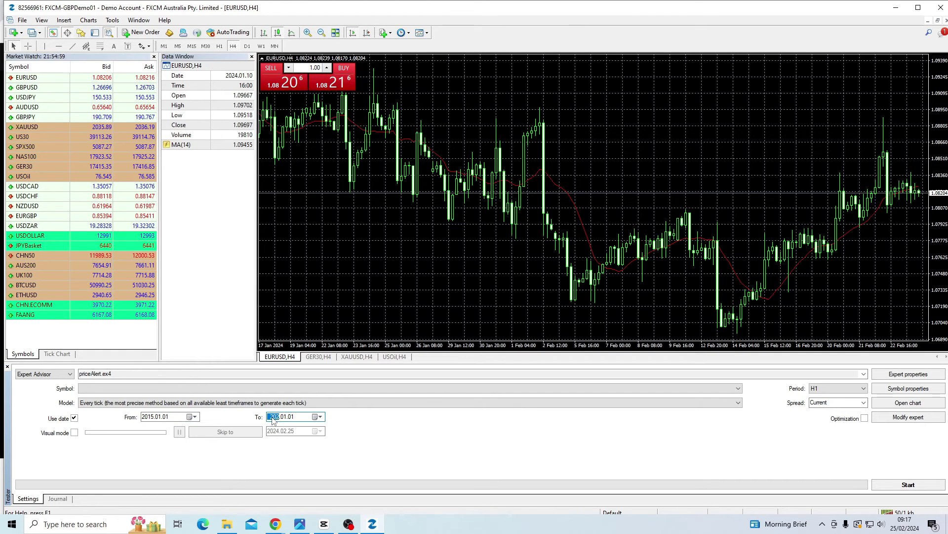
click(404, 427)
click(835, 390)
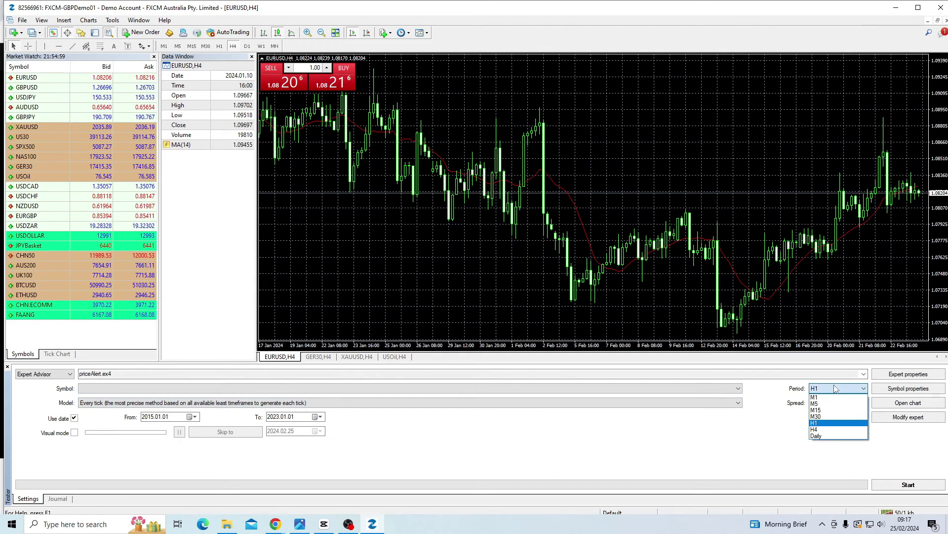
click(834, 437)
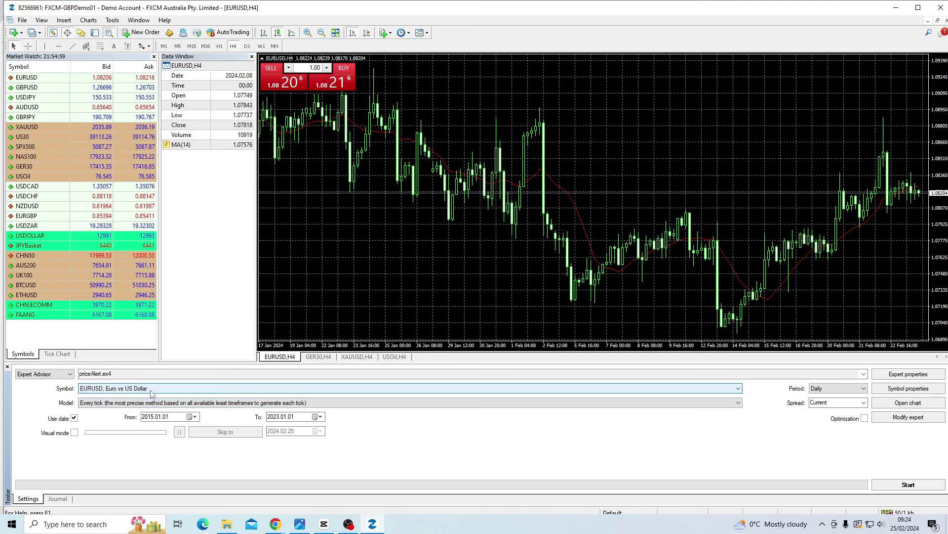
Start the priceAlert EURUSD backtest and let its progress bar fill.
click(903, 486)
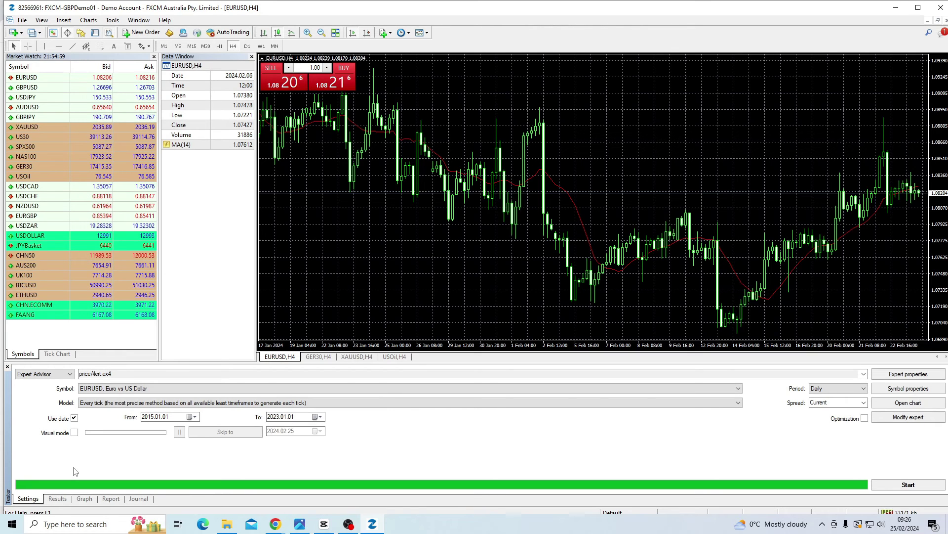
Review the Results trades, Graph balance curve and Report (net -9996.90, 10057 trades).
click(57, 499)
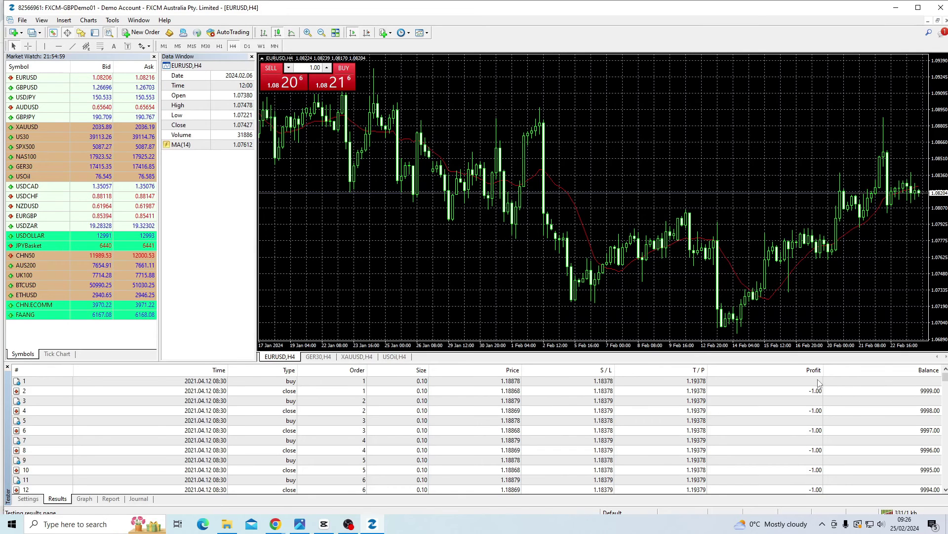
scroll(814, 398, down, 1)
scroll(812, 410, down, 5)
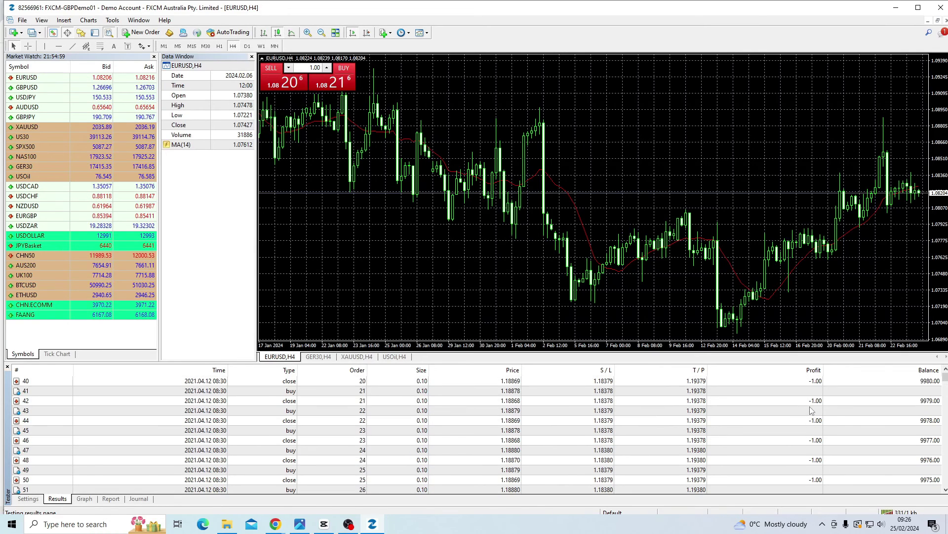
scroll(811, 410, down, 5)
scroll(812, 410, down, 5)
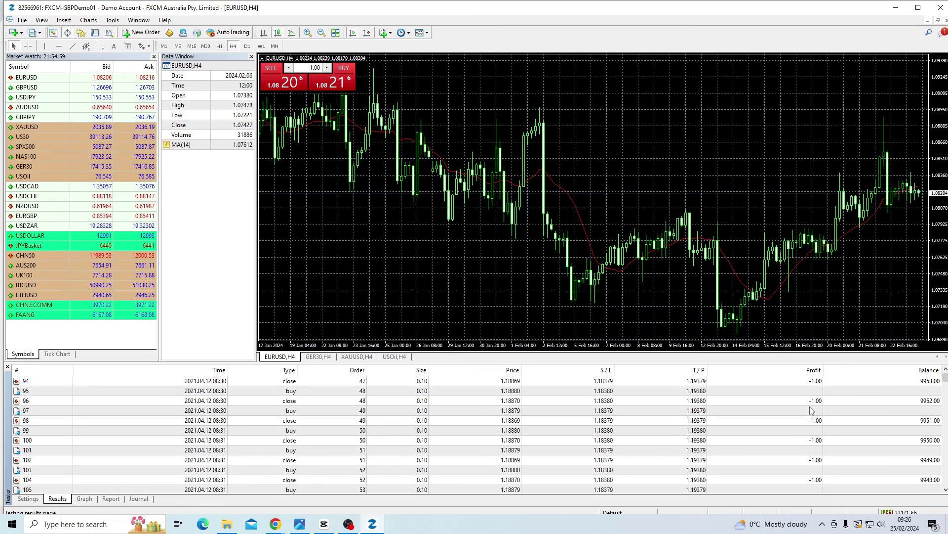
scroll(811, 410, down, 5)
scroll(812, 410, down, 5)
scroll(811, 409, down, 9)
scroll(811, 410, down, 9)
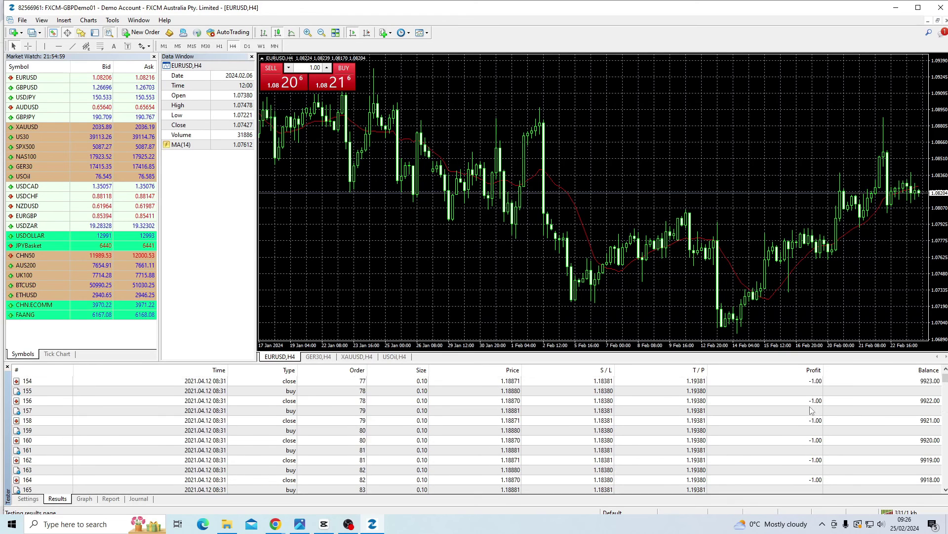
scroll(811, 410, down, 9)
scroll(812, 410, down, 7)
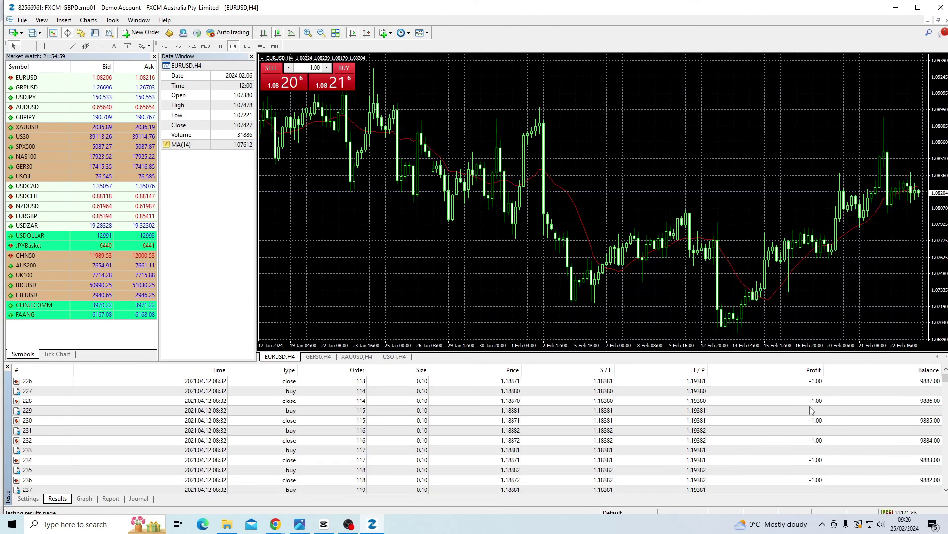
scroll(812, 410, down, 8)
scroll(811, 410, down, 7)
scroll(813, 410, down, 3)
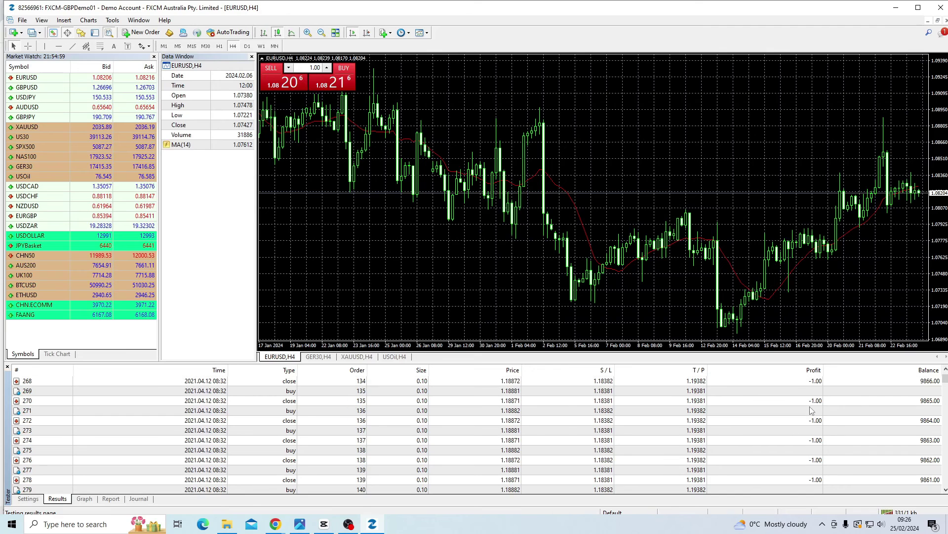
mouse_move(945, 380)
mouse_down()
mouse_move(946, 490)
mouse_move(946, 377)
mouse_up()
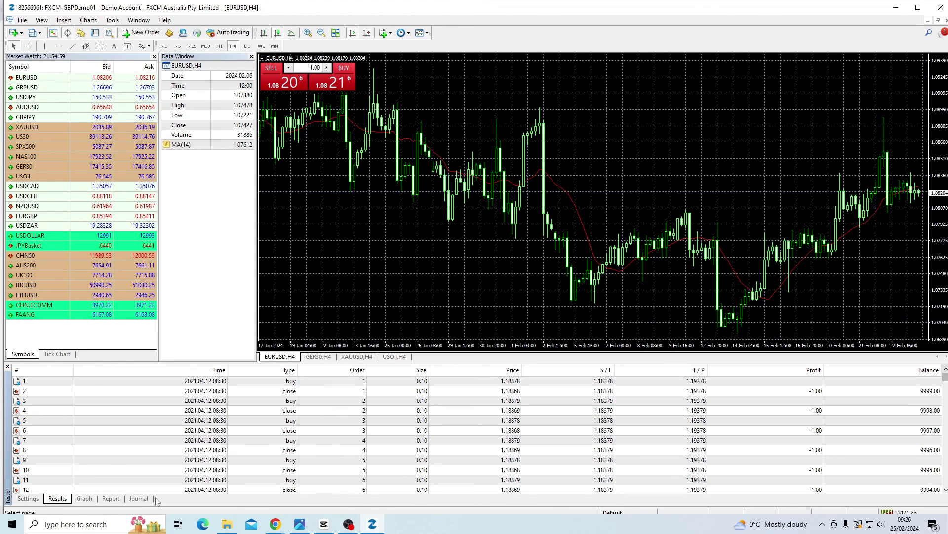
click(84, 498)
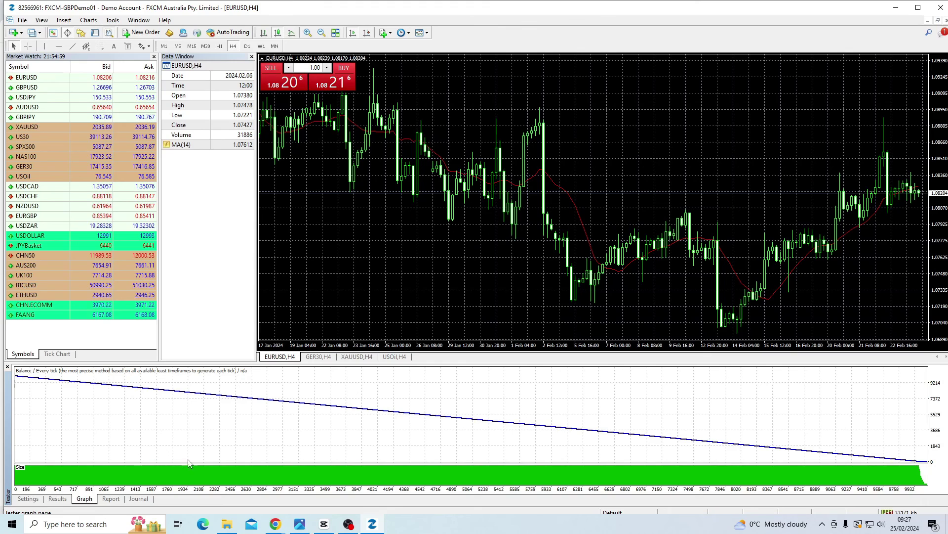
click(110, 497)
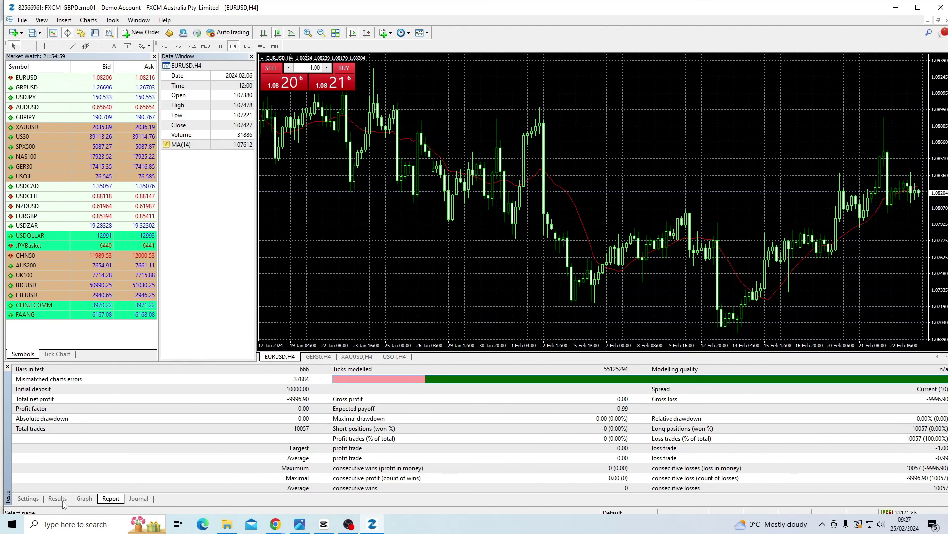
Return to the tester Settings and open the EURUSD Daily chart with tested trades plotted.
click(36, 500)
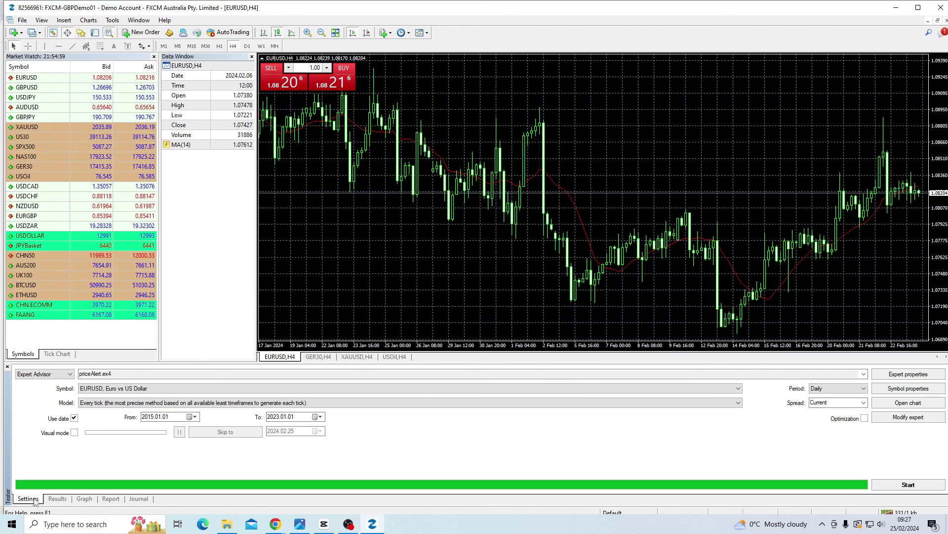
click(891, 403)
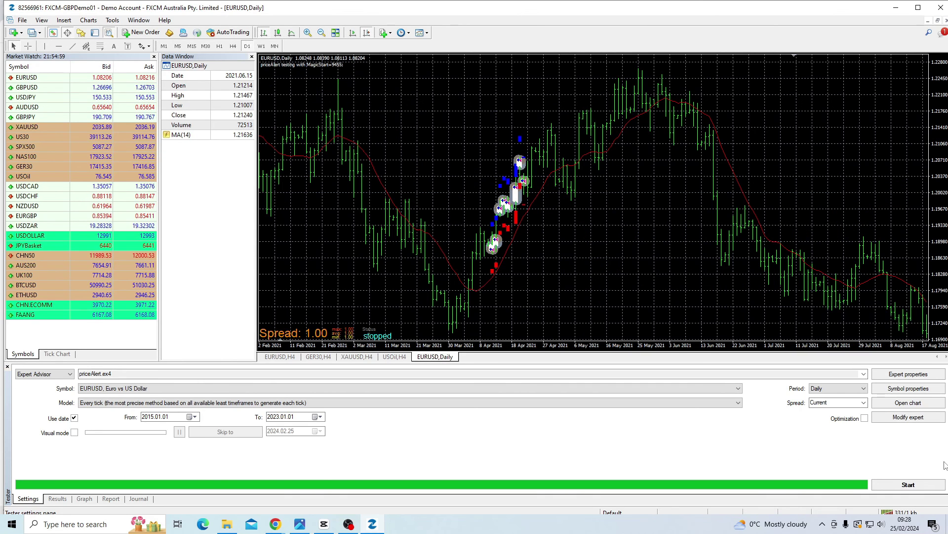